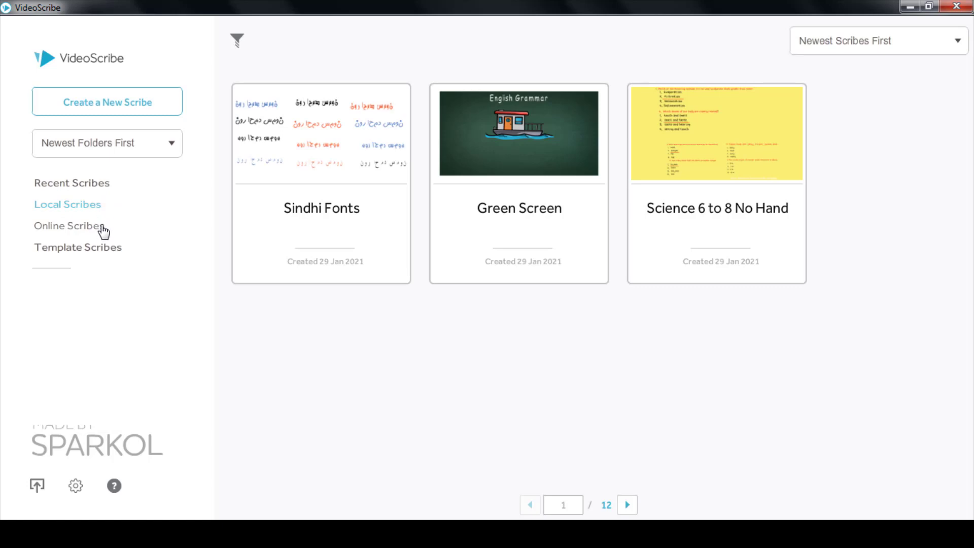
Lower the Emergency back up interval in User Preferences to 1 minute and confirm
{"action": "left_click", "coordinate": [38, 487]}
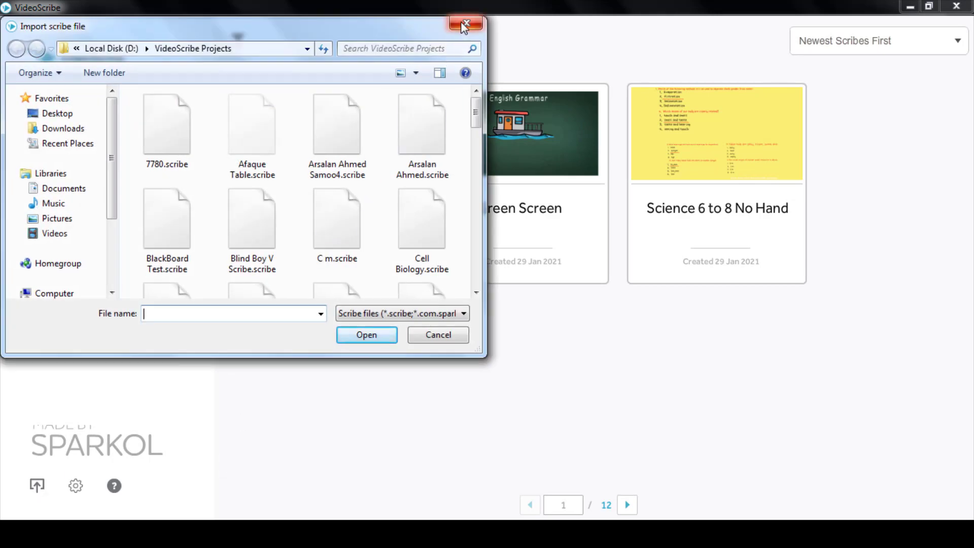
{"action": "left_click", "coordinate": [466, 23]}
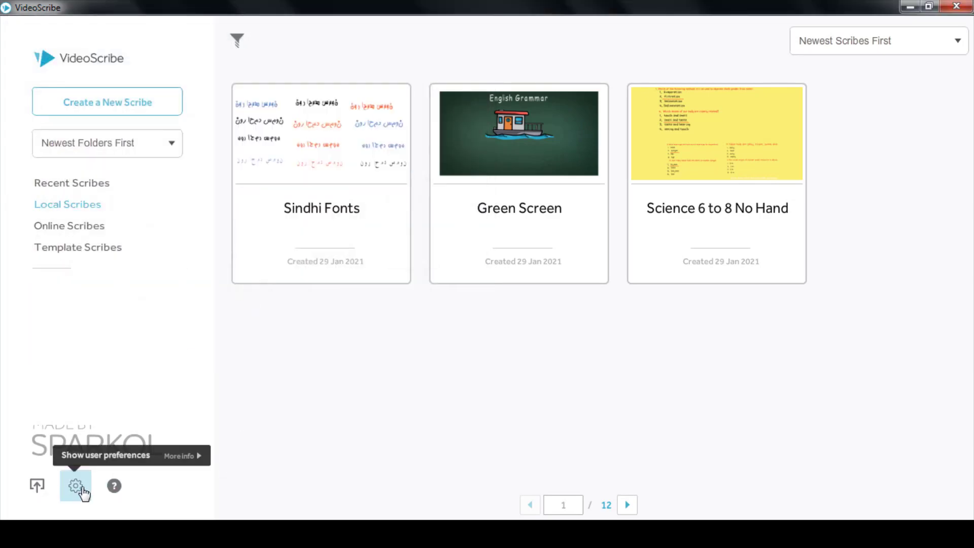
{"action": "left_click", "coordinate": [78, 487]}
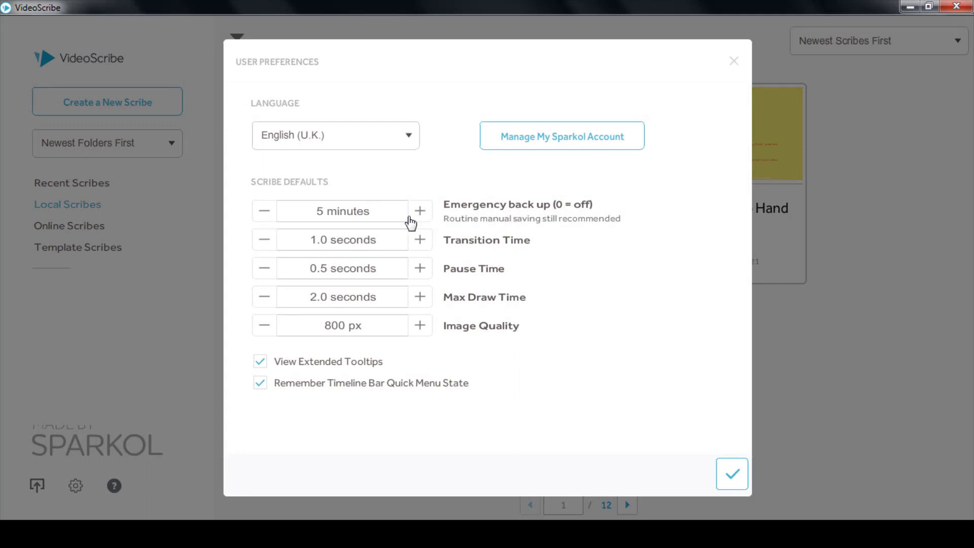
{"action": "left_click", "coordinate": [264, 213]}
{"action": "left_click", "coordinate": [264, 213]}
{"action": "left_click", "coordinate": [264, 213]}
{"action": "left_click", "coordinate": [264, 213]}
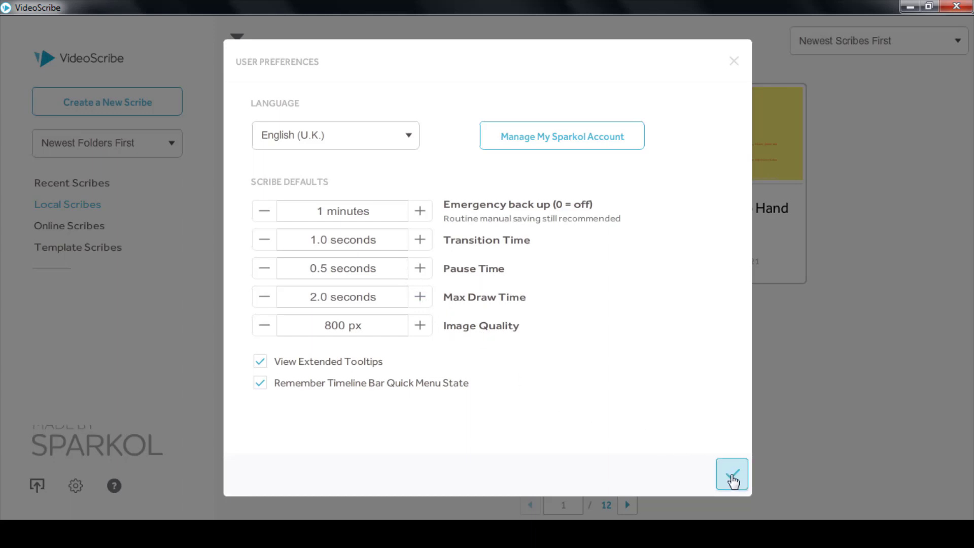
{"action": "left_click", "coordinate": [732, 479]}
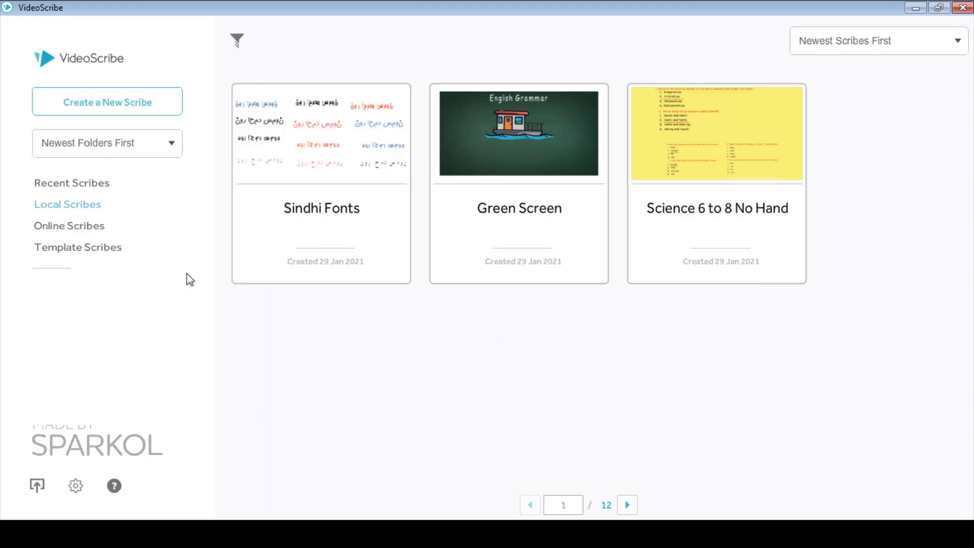
Create a new blank scribe and dismiss the Internet connection lost error
{"action": "left_click", "coordinate": [129, 110]}
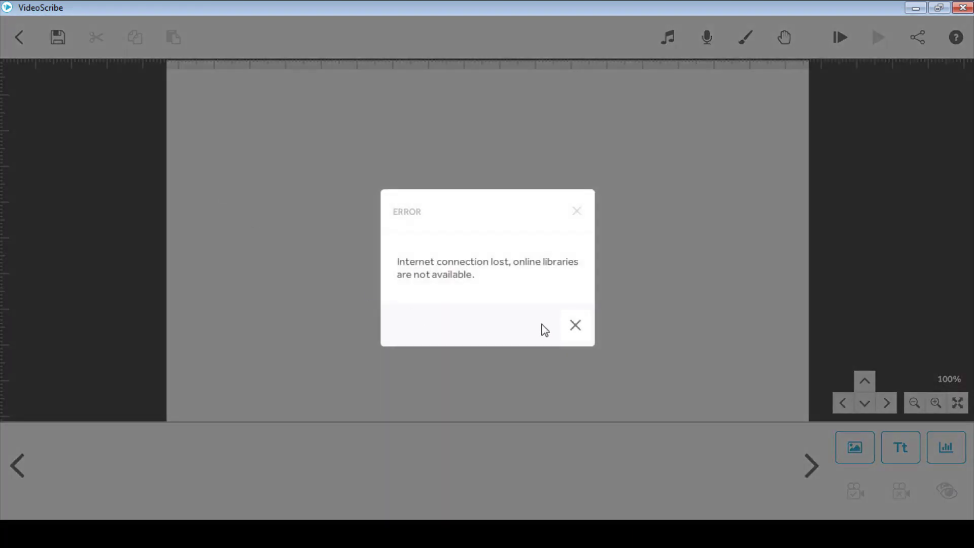
{"action": "left_click", "coordinate": [575, 326]}
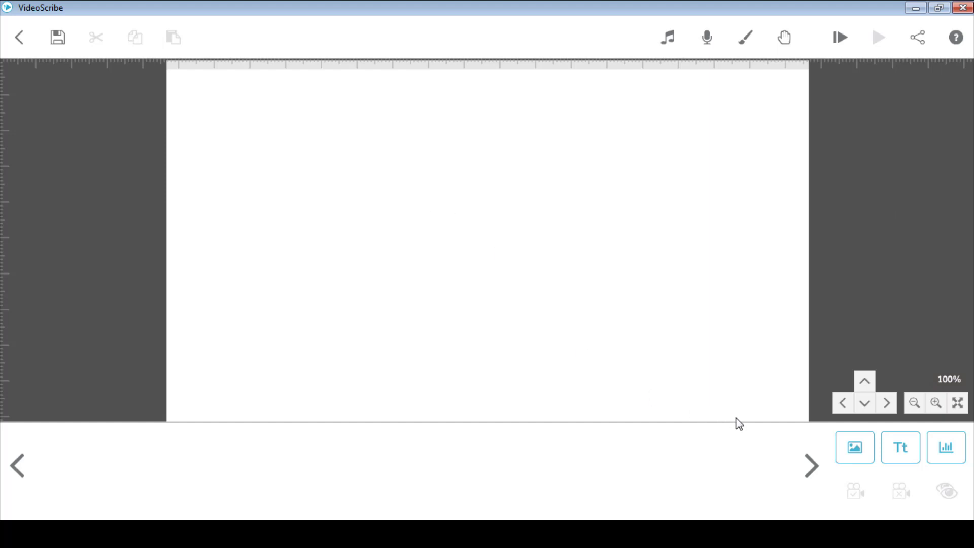
Add the People Male image of the man holding his hand out to the canvas
{"action": "left_click", "coordinate": [849, 461]}
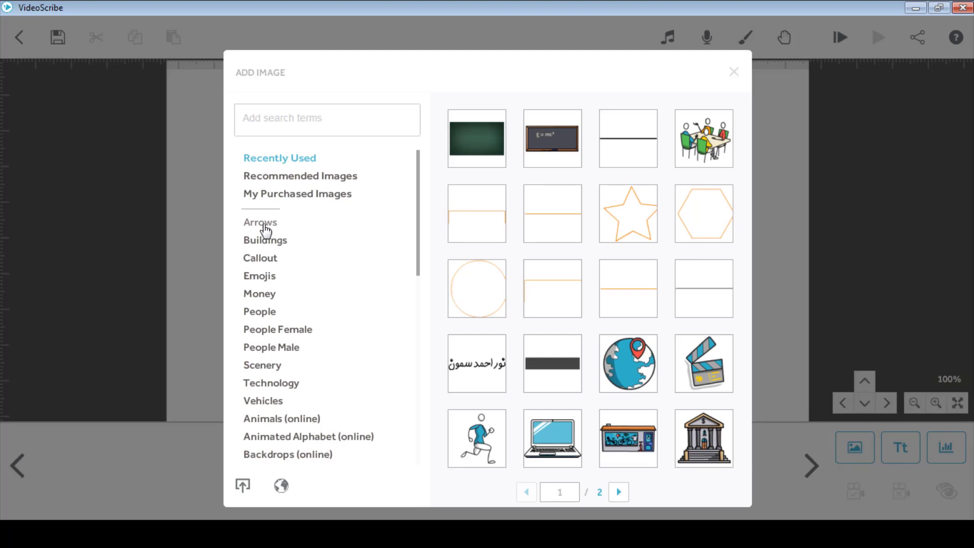
{"action": "left_click", "coordinate": [265, 258]}
{"action": "left_click", "coordinate": [278, 349]}
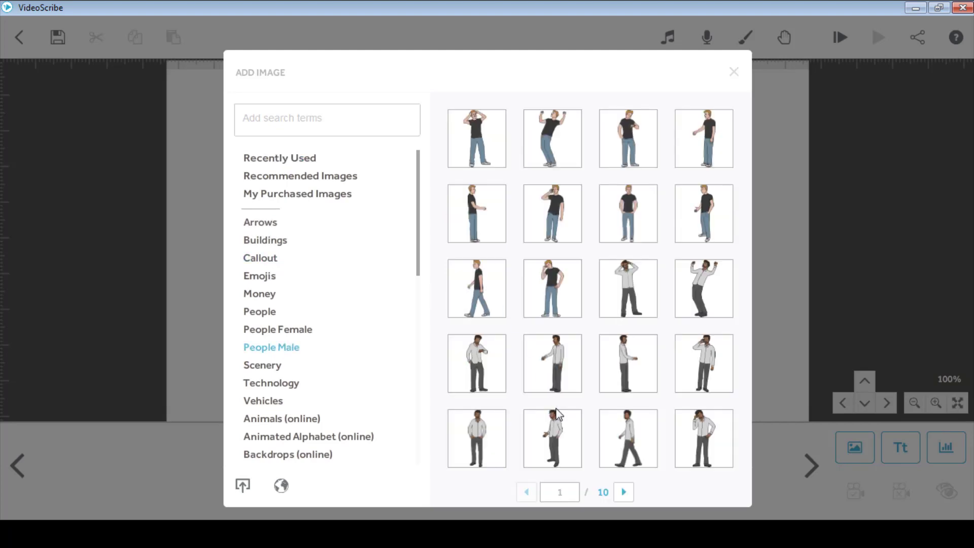
{"action": "left_click", "coordinate": [478, 212]}
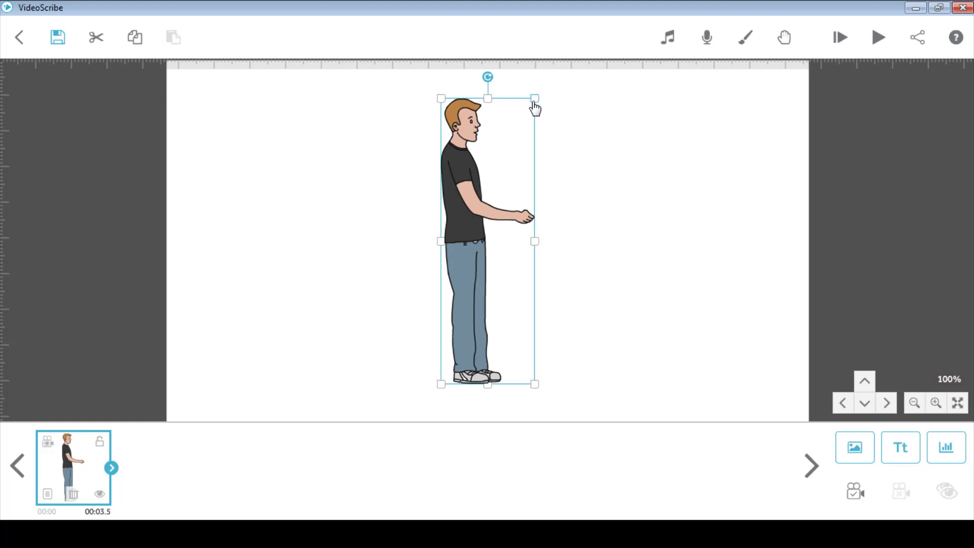
Shrink the man, position him at the lower left, and play the scribe from the start
{"action": "left_click_drag", "start_coordinate": [535, 104], "coordinate": [239, 299]}
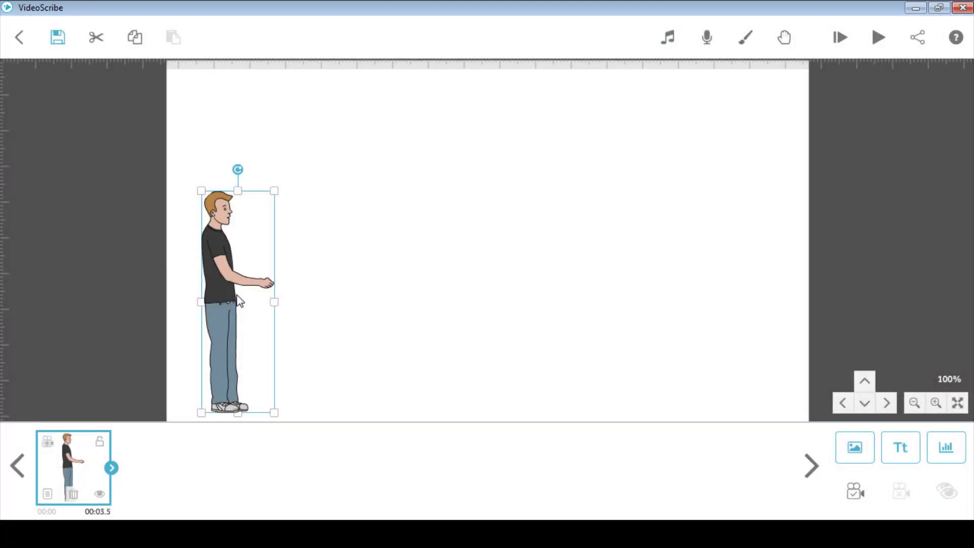
{"action": "left_click_drag", "start_coordinate": [234, 288], "coordinate": [229, 284]}
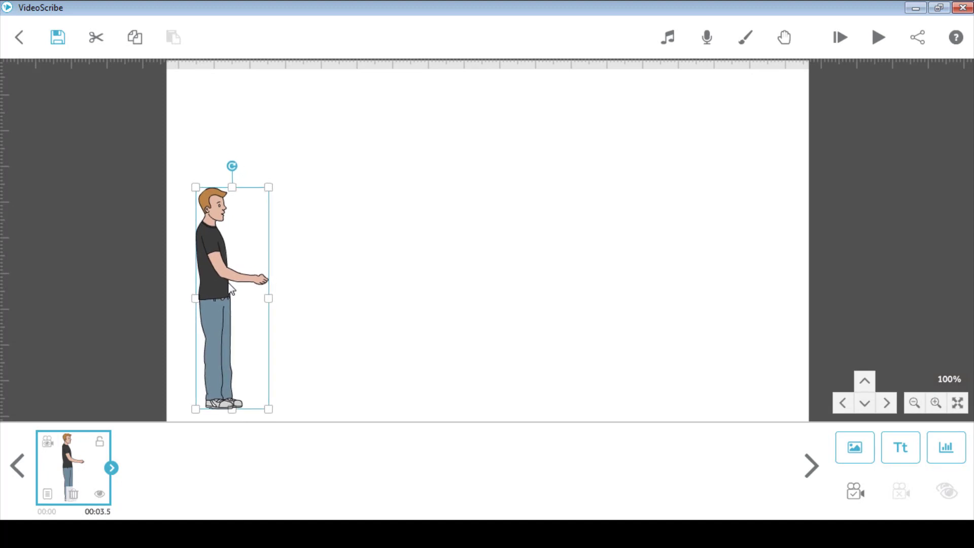
{"action": "mouse_move", "coordinate": [226, 278]}
{"action": "left_mouse_down"}
{"action": "mouse_move", "coordinate": [248, 278]}
{"action": "mouse_move", "coordinate": [217, 280]}
{"action": "left_mouse_up"}
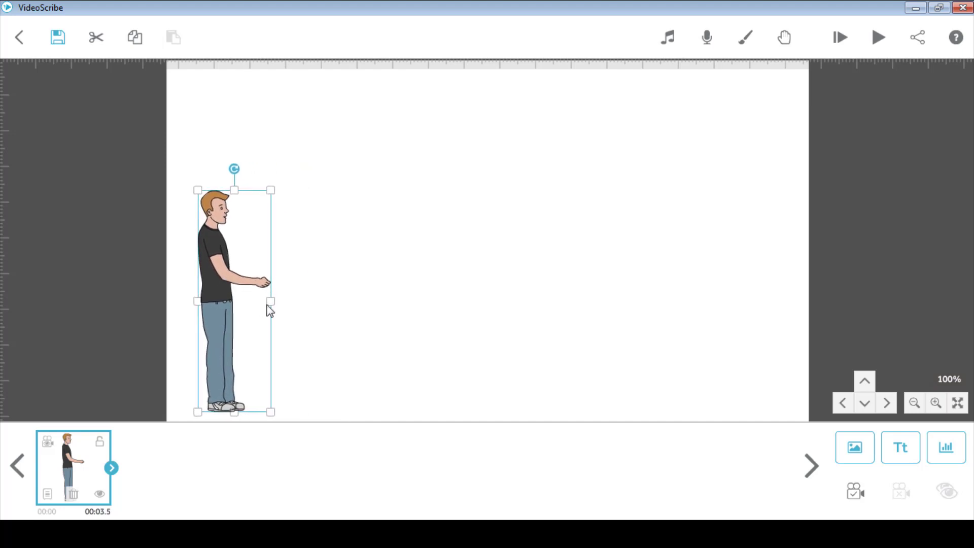
{"action": "mouse_move", "coordinate": [272, 308]}
{"action": "left_mouse_down"}
{"action": "mouse_move", "coordinate": [299, 311]}
{"action": "mouse_move", "coordinate": [280, 314]}
{"action": "left_mouse_up"}
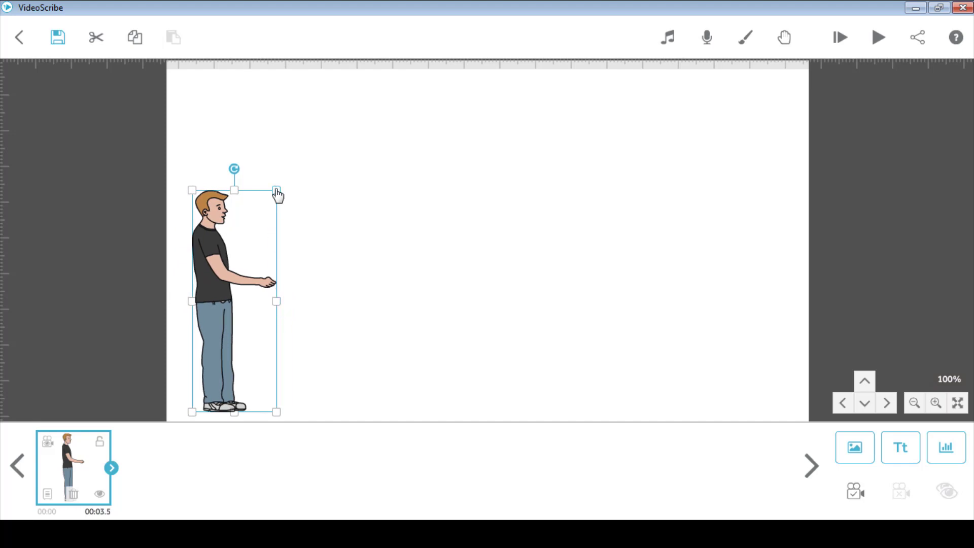
{"action": "left_click_drag", "start_coordinate": [277, 193], "coordinate": [276, 138]}
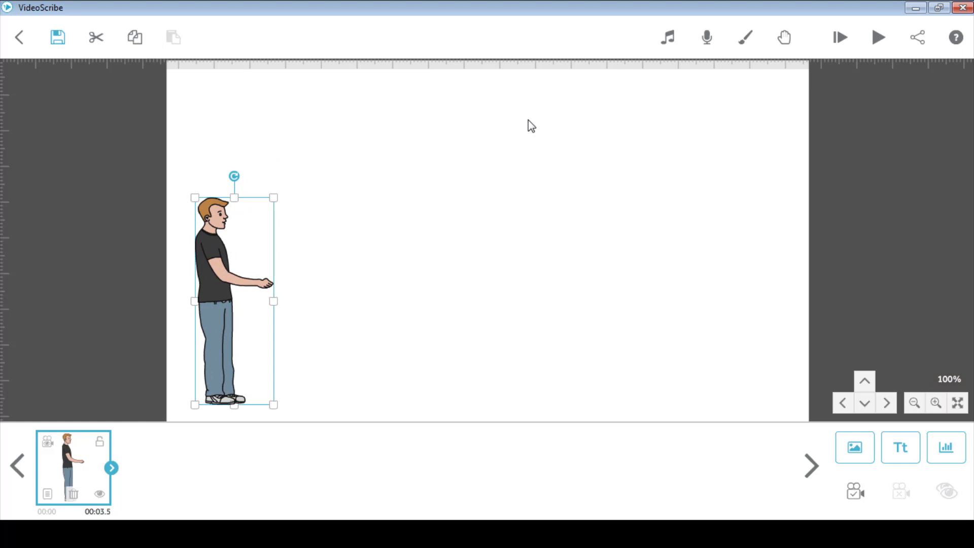
{"action": "left_click", "coordinate": [843, 52]}
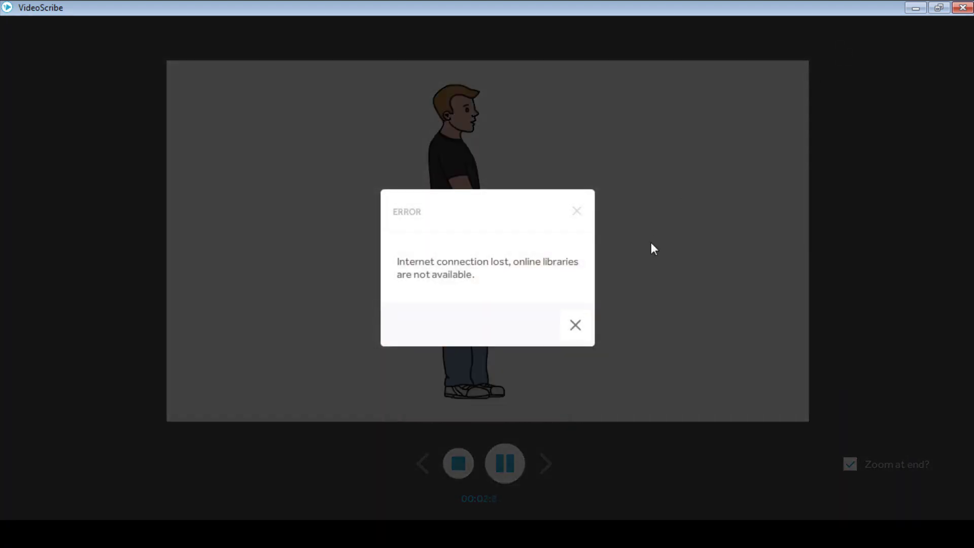
Dismiss both connection-lost errors to leave the preview, then select the man
{"action": "left_click", "coordinate": [575, 327]}
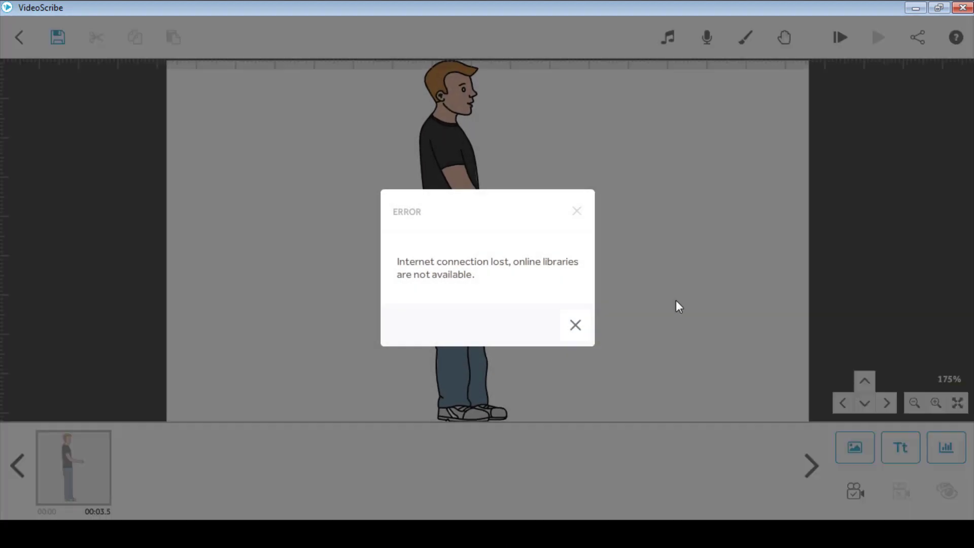
{"action": "left_click", "coordinate": [578, 327]}
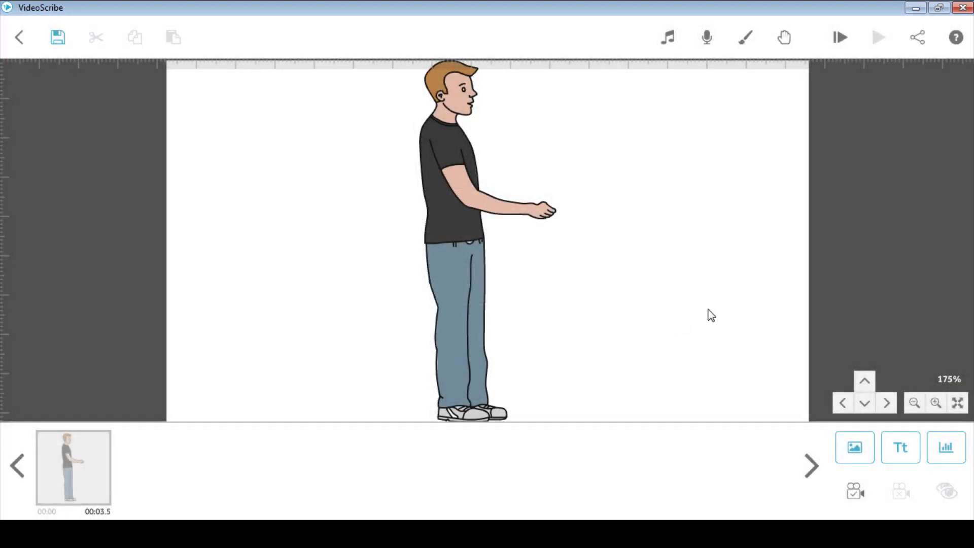
{"action": "left_click", "coordinate": [470, 279]}
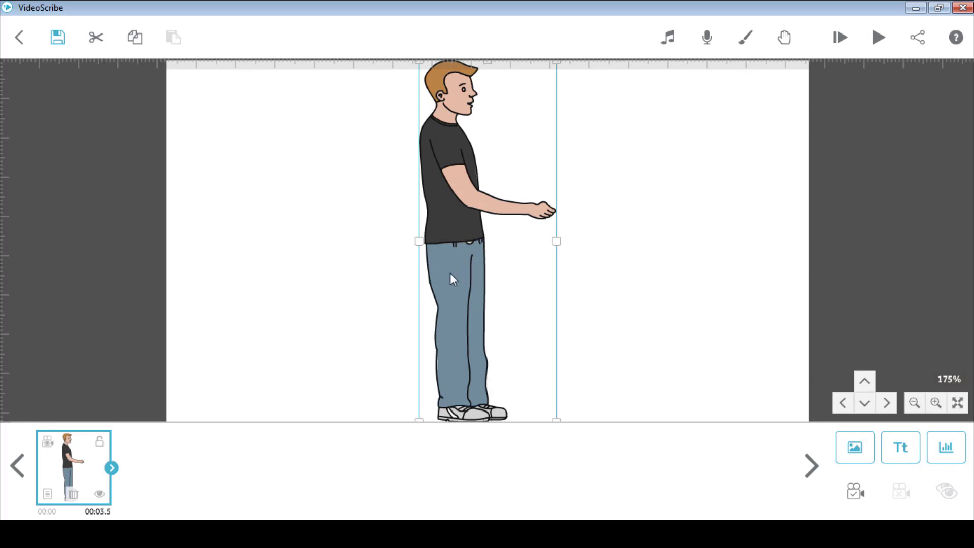
Resize the man at the lower left, save that as his camera view, and preview
{"action": "left_click_drag", "start_coordinate": [450, 274], "coordinate": [321, 245]}
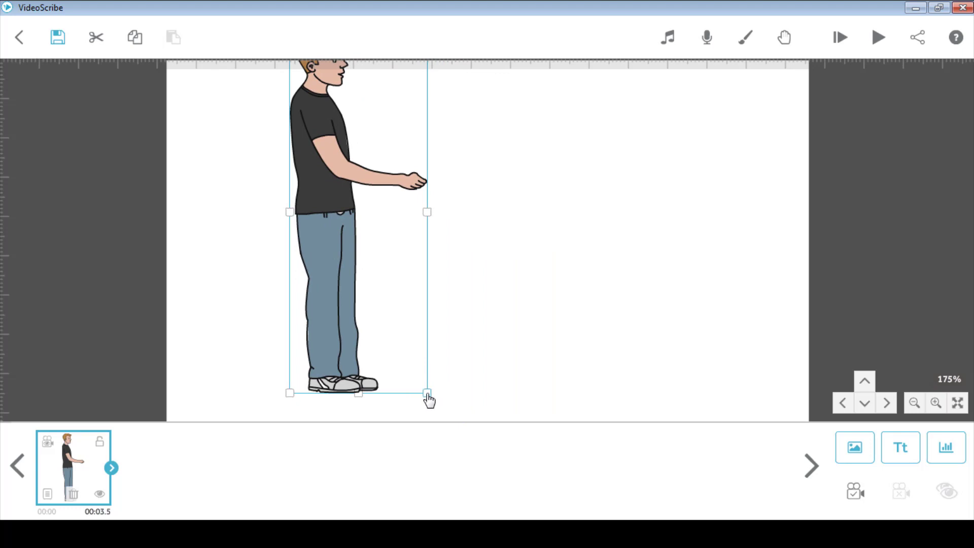
{"action": "left_click_drag", "start_coordinate": [428, 394], "coordinate": [376, 310]}
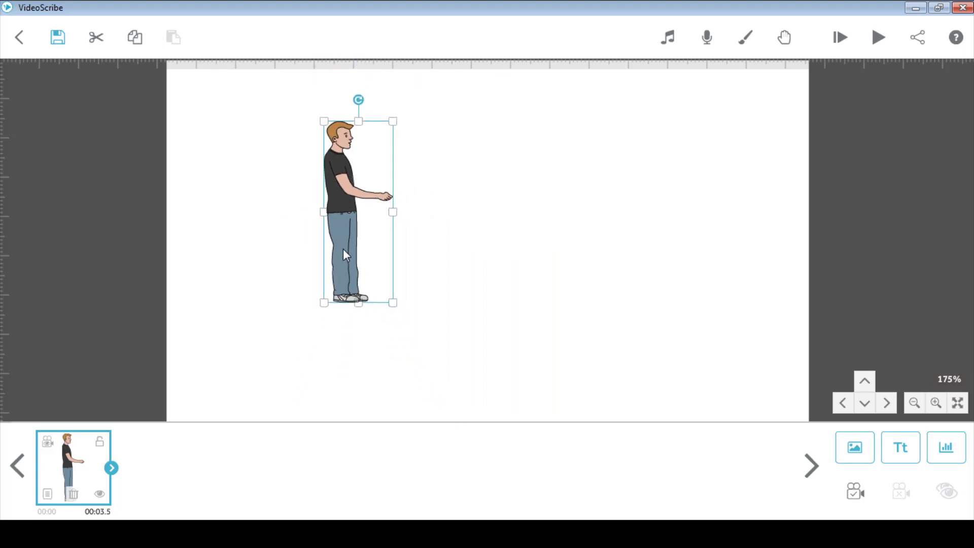
{"action": "left_click_drag", "start_coordinate": [343, 248], "coordinate": [208, 362]}
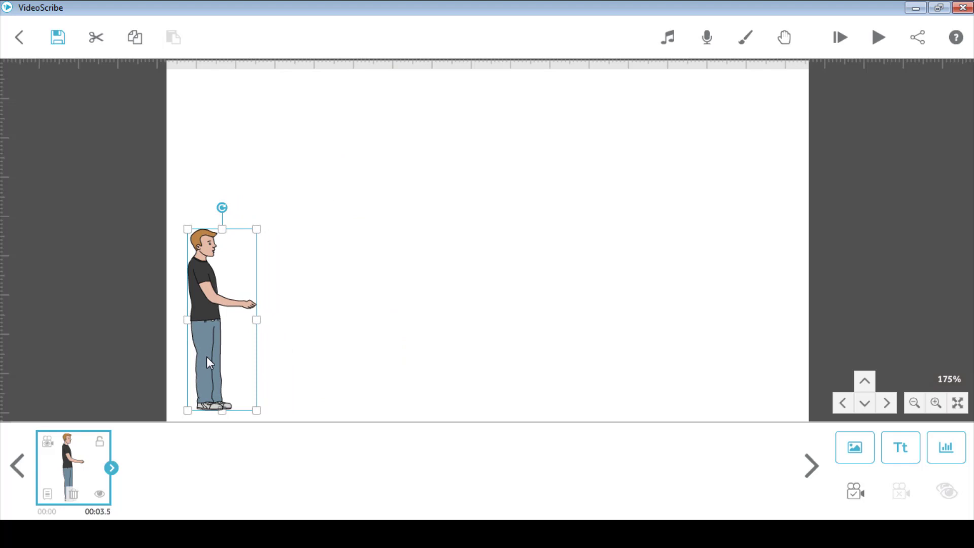
{"action": "left_click_drag", "start_coordinate": [206, 357], "coordinate": [212, 336]}
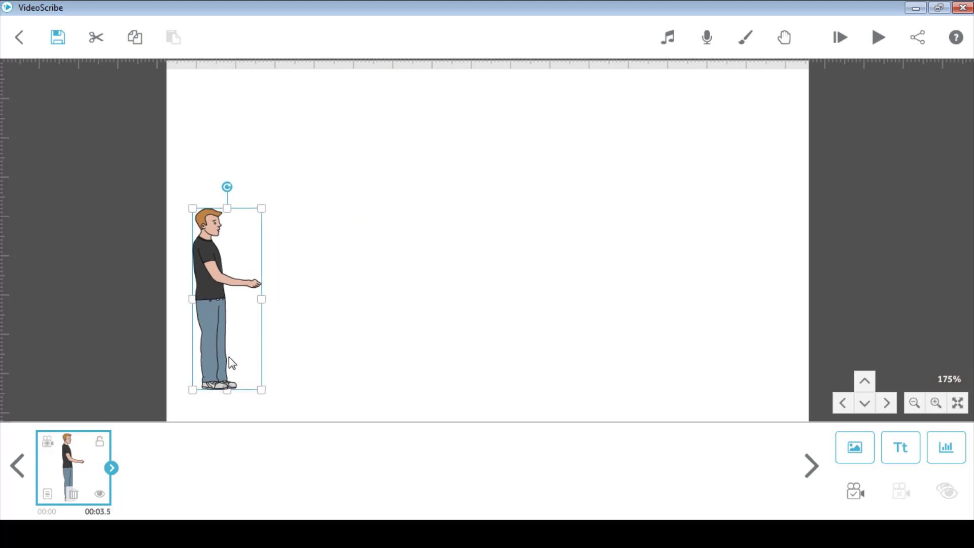
{"action": "left_click_drag", "start_coordinate": [262, 397], "coordinate": [273, 411]}
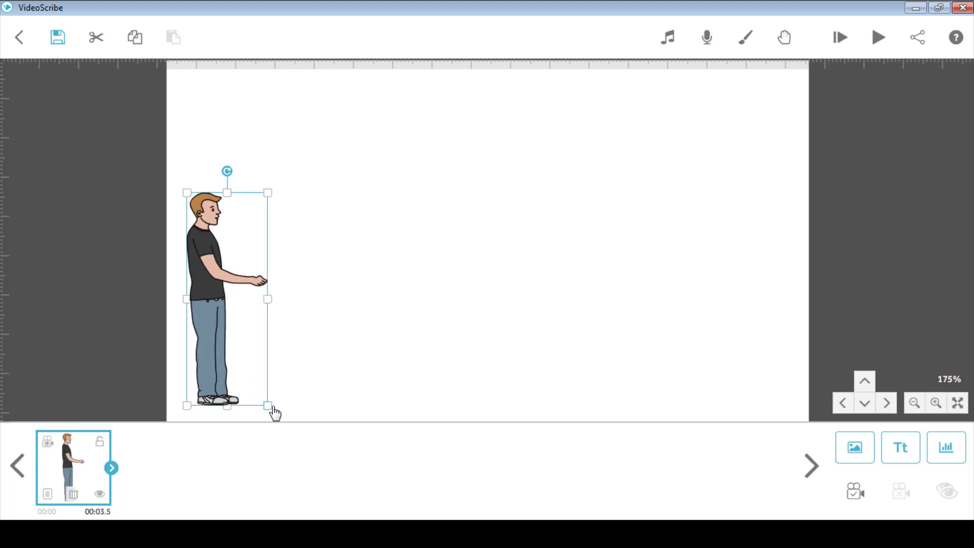
{"action": "left_click", "coordinate": [856, 502]}
{"action": "left_click", "coordinate": [876, 38]}
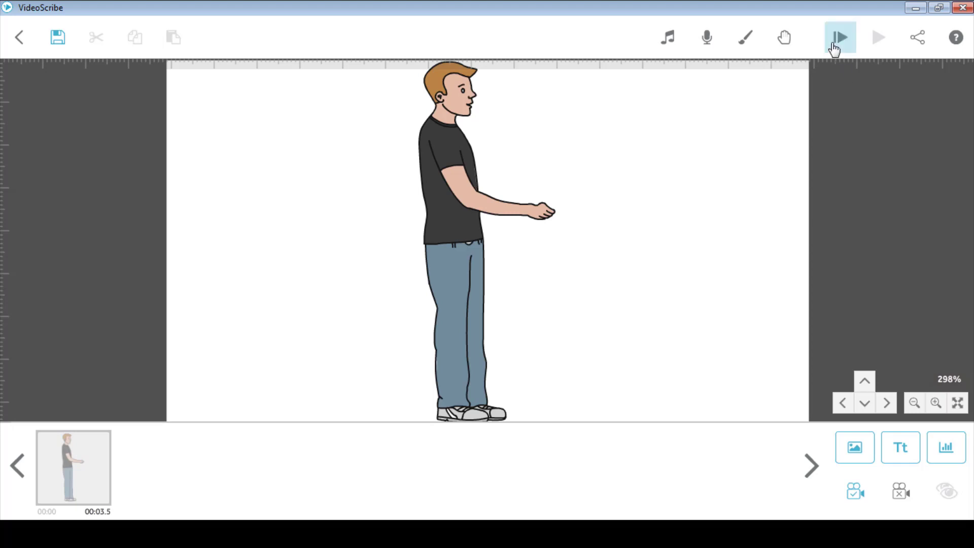
{"action": "left_click", "coordinate": [834, 48]}
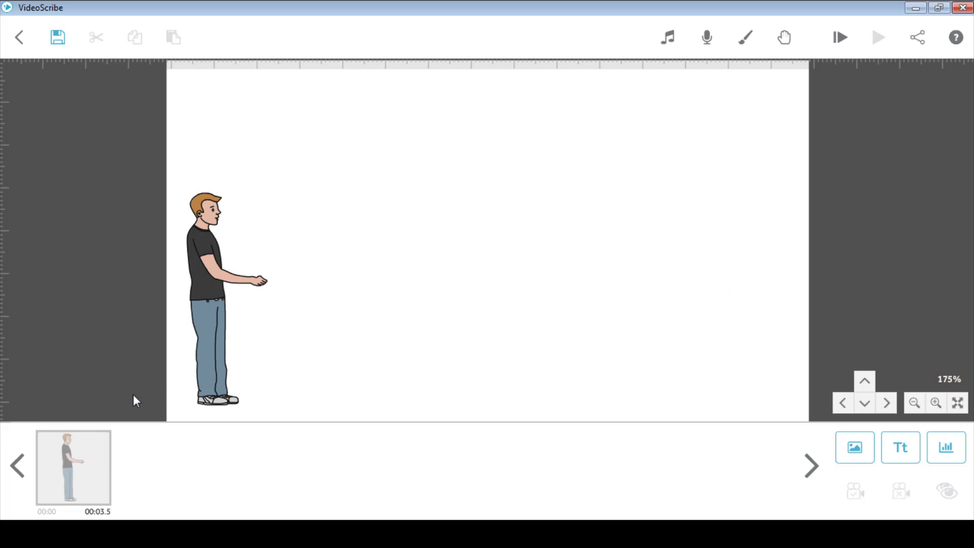
{"action": "left_click", "coordinate": [69, 482]}
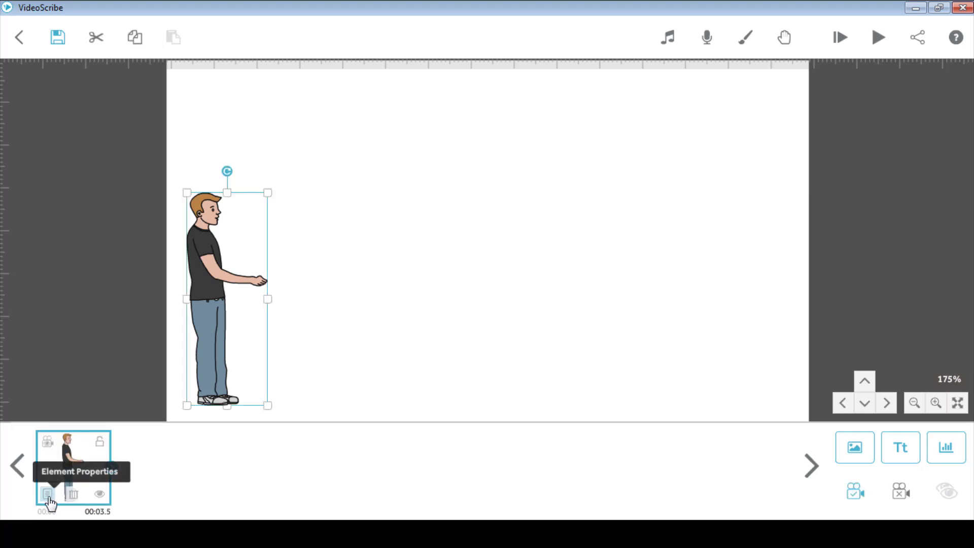
In the man's Image Properties, try drop shadow, inner shadow and bevel, leaving all three off
{"action": "left_click", "coordinate": [47, 493]}
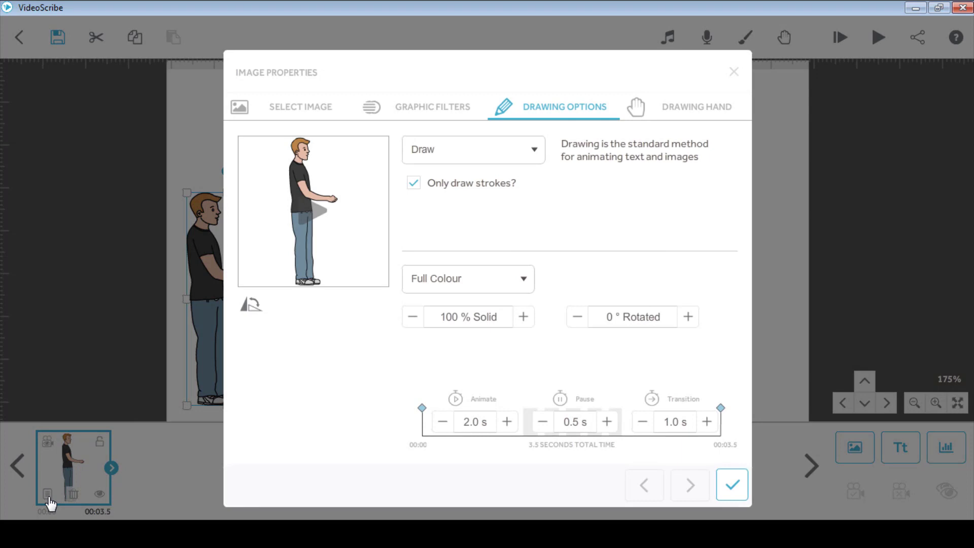
{"action": "left_click", "coordinate": [313, 113]}
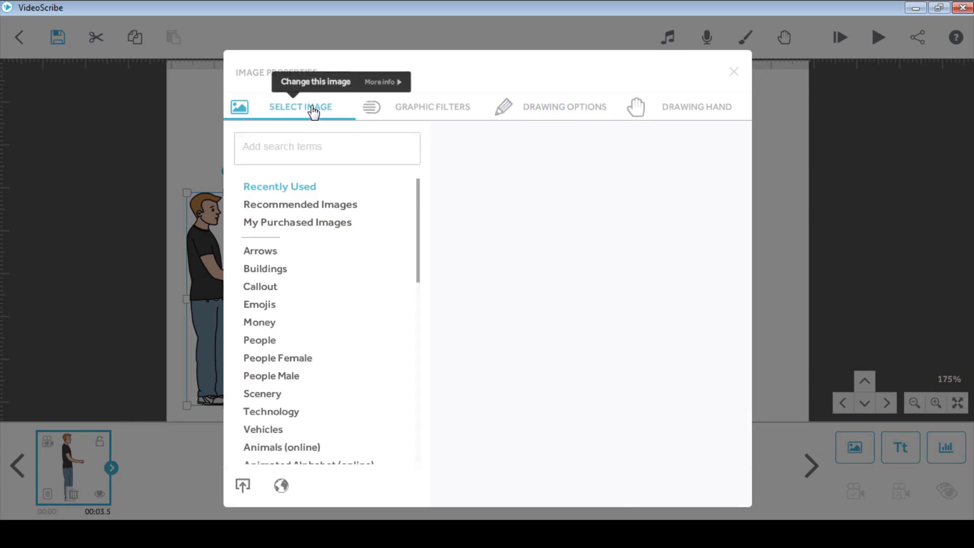
{"action": "left_click", "coordinate": [422, 110]}
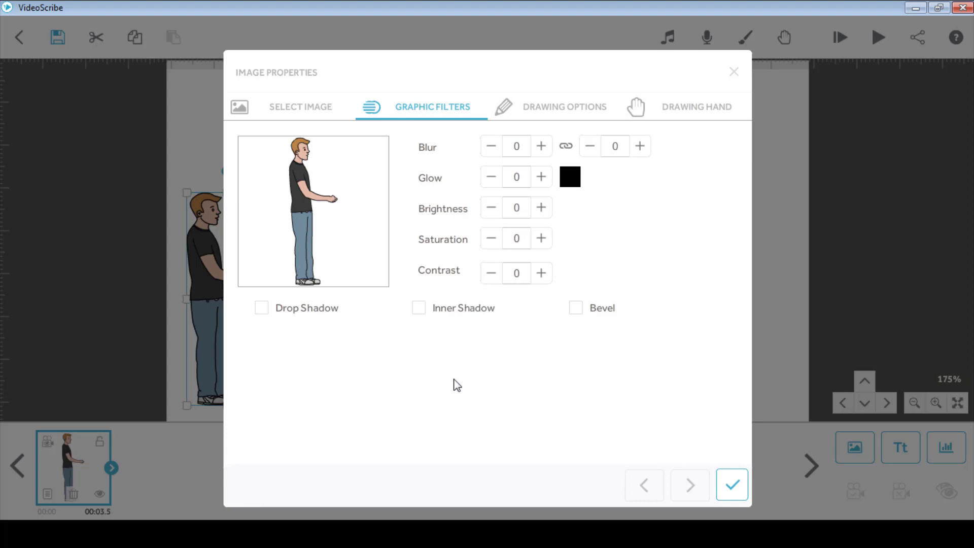
{"action": "left_click", "coordinate": [267, 318]}
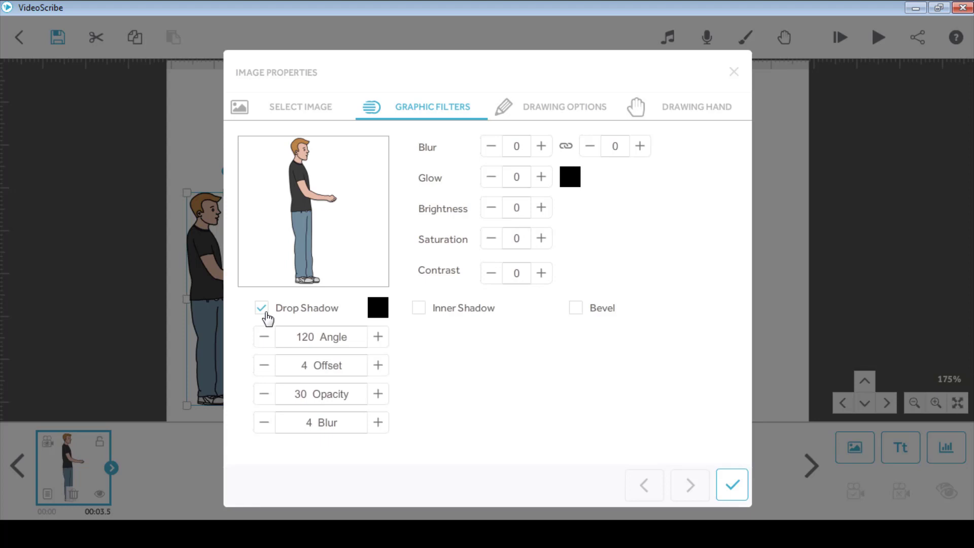
{"action": "left_click", "coordinate": [267, 319]}
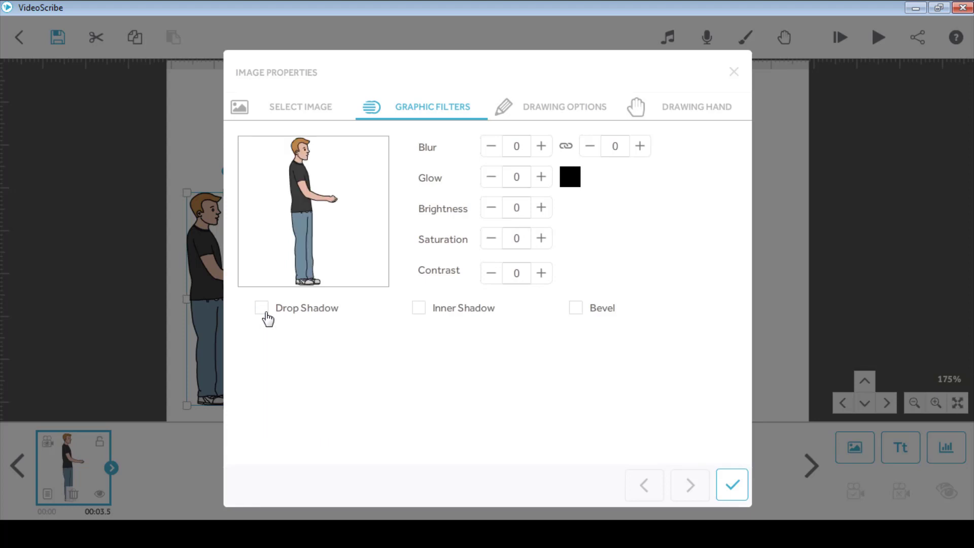
{"action": "left_click", "coordinate": [427, 317]}
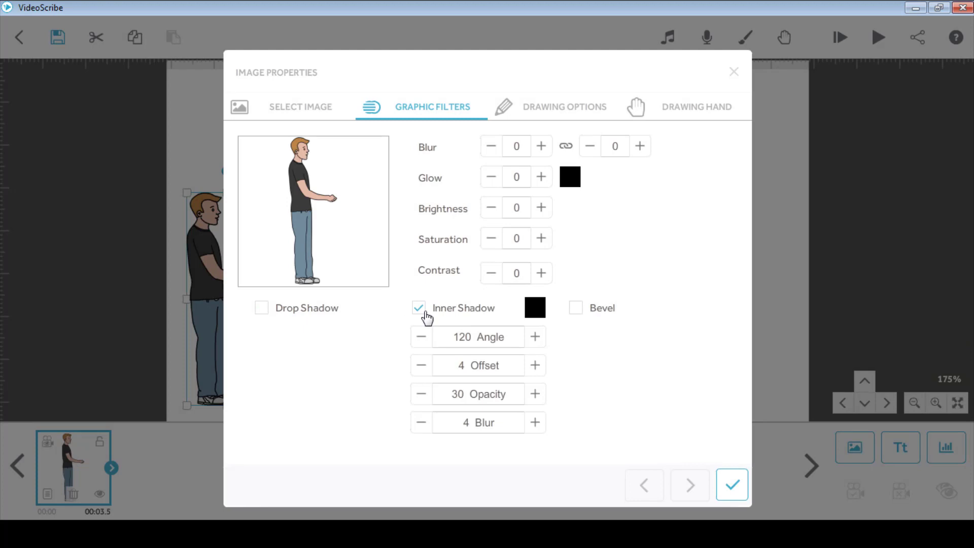
{"action": "left_click", "coordinate": [426, 312]}
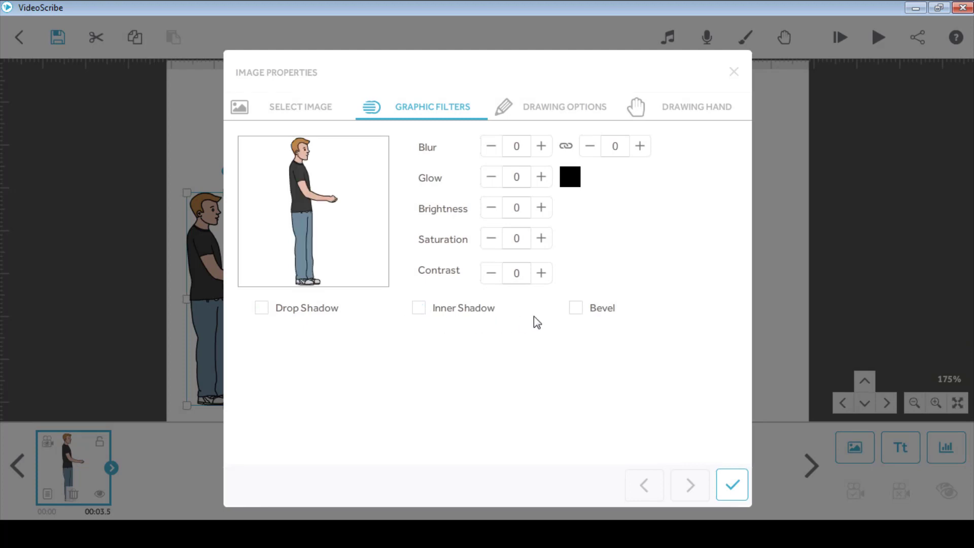
{"action": "left_click", "coordinate": [581, 311]}
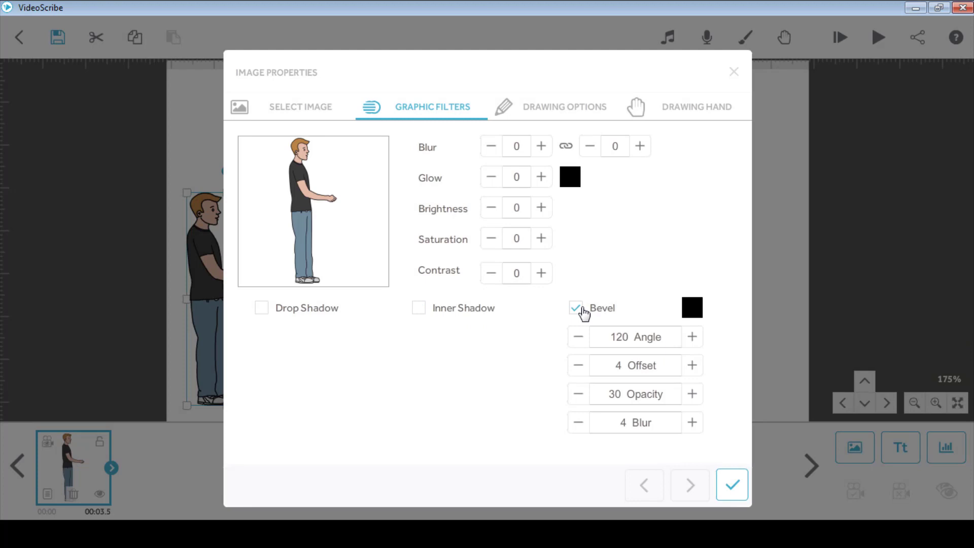
{"action": "left_click", "coordinate": [582, 312]}
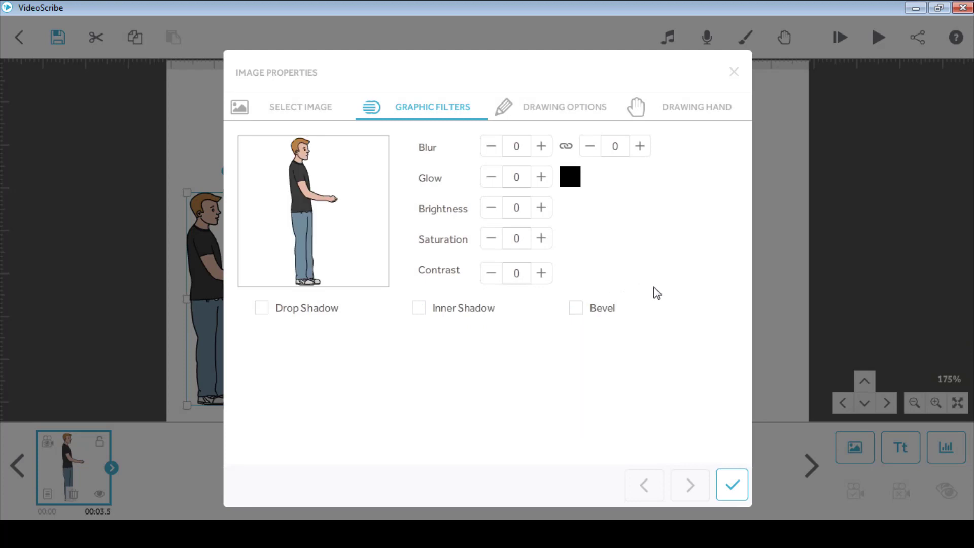
{"action": "left_click", "coordinate": [575, 118]}
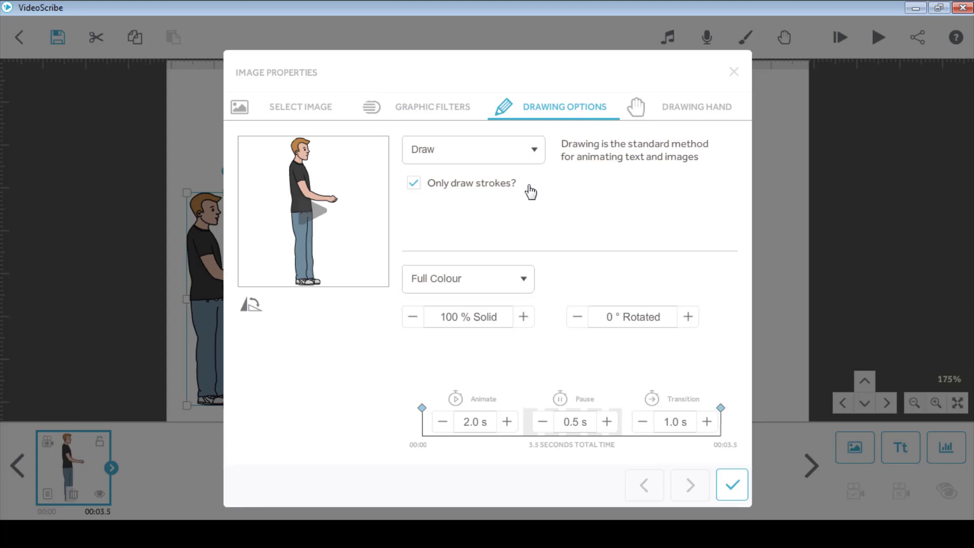
Try the Move In entrance animation on the man and preview it
{"action": "left_click", "coordinate": [531, 161]}
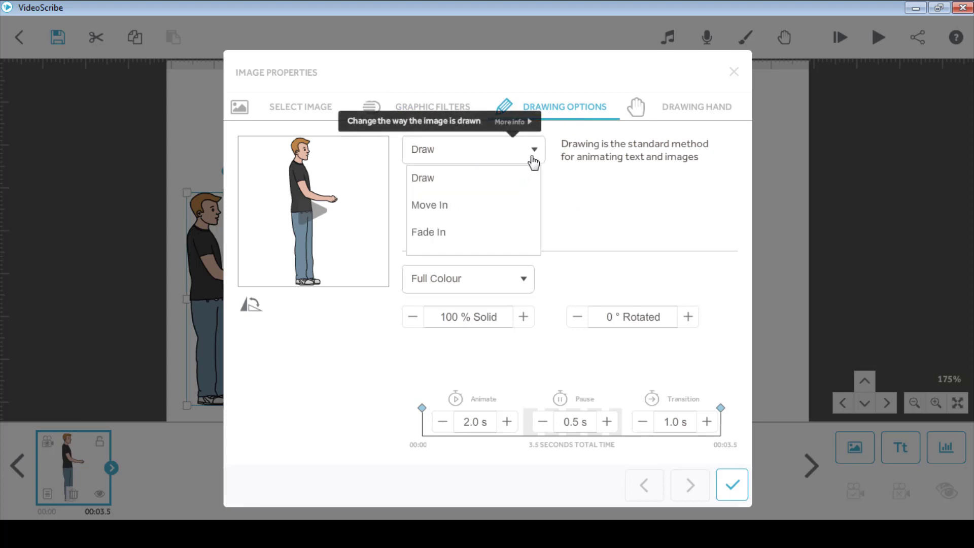
{"action": "left_click", "coordinate": [460, 213]}
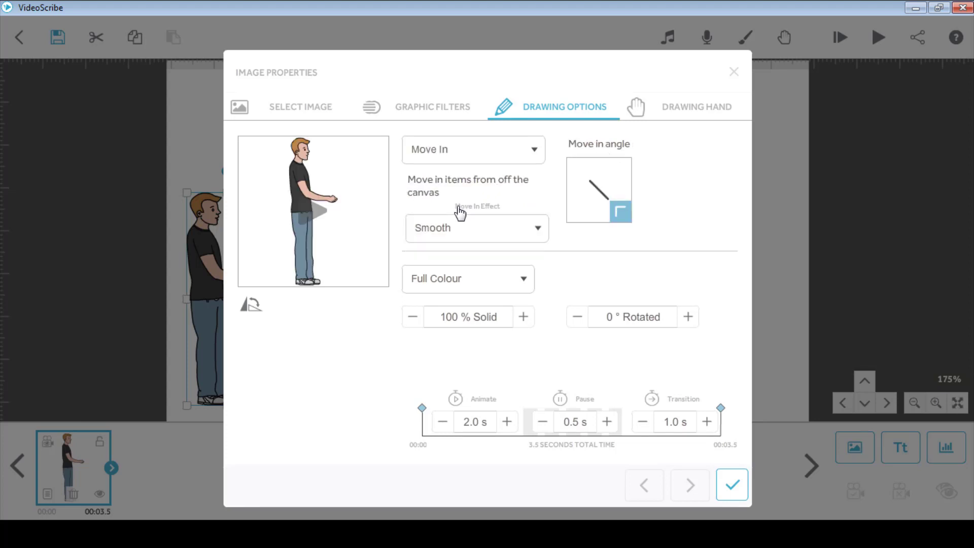
{"action": "mouse_move", "coordinate": [605, 219]}
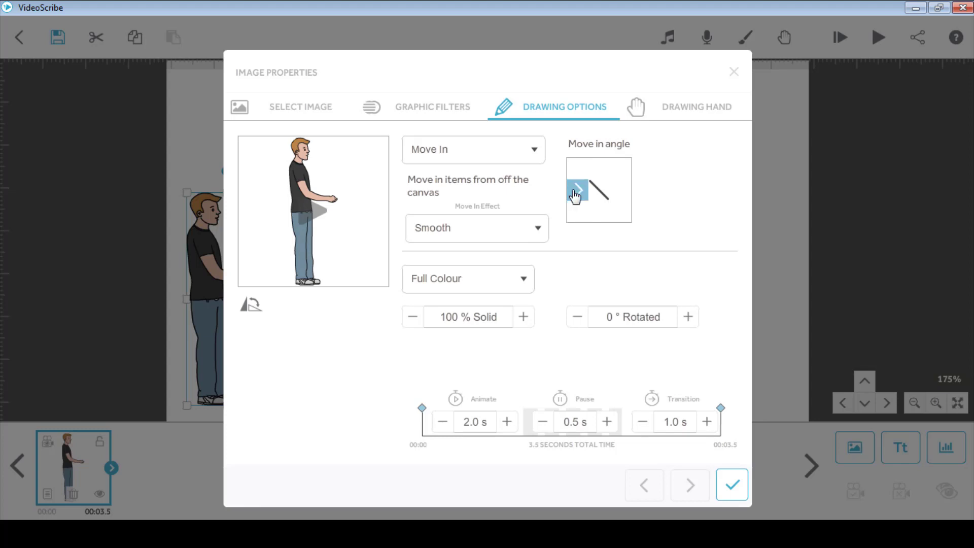
{"action": "left_click", "coordinate": [314, 210]}
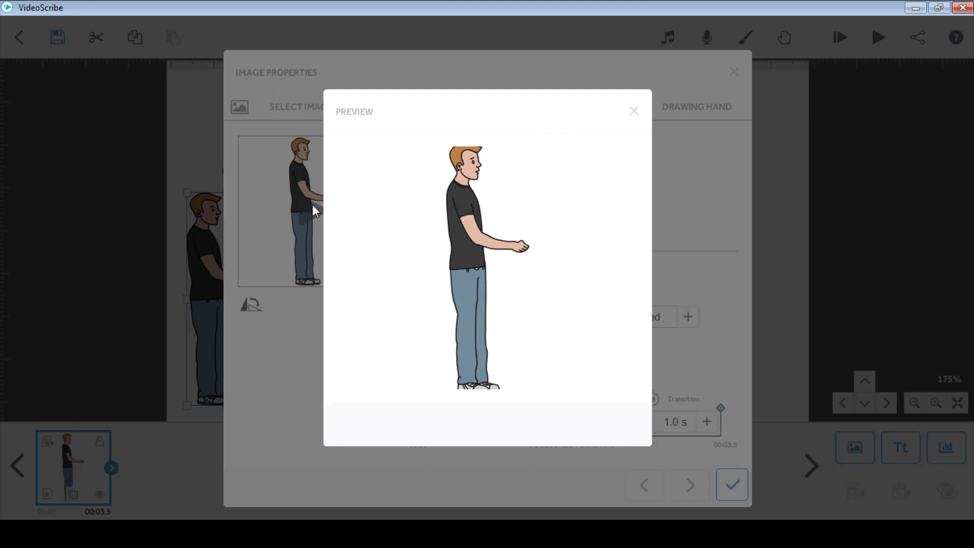
{"action": "left_click", "coordinate": [633, 111]}
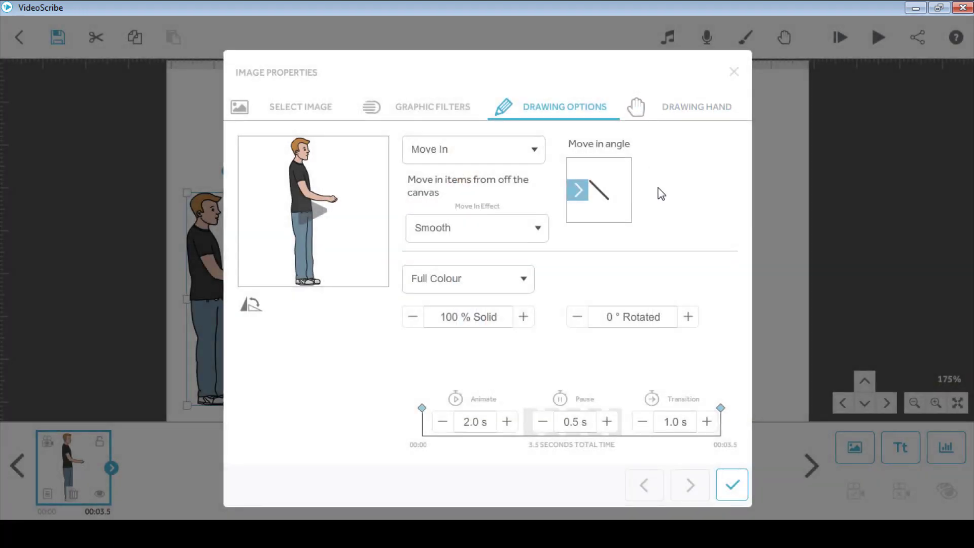
Switch the man's entrance animation to Fade In and preview it
{"action": "left_click", "coordinate": [515, 161]}
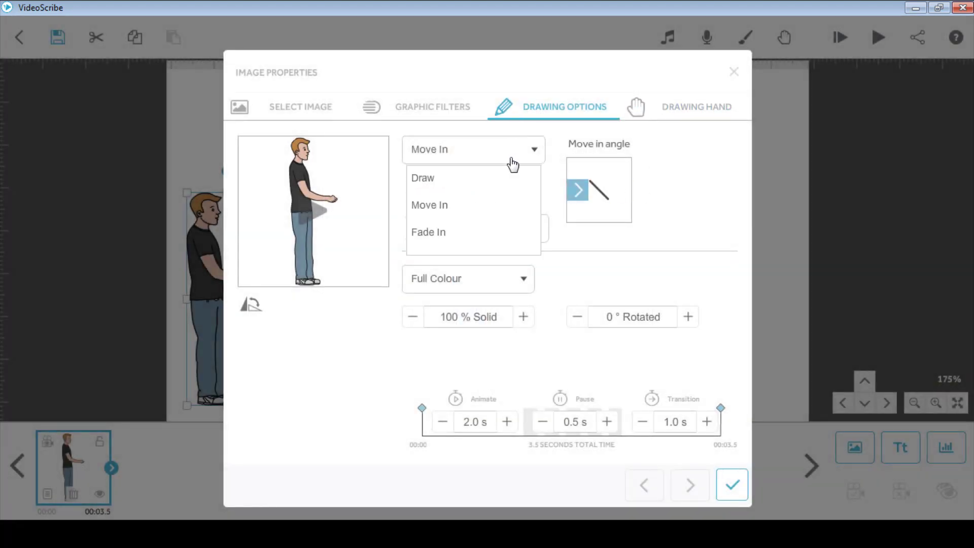
{"action": "left_click", "coordinate": [445, 235]}
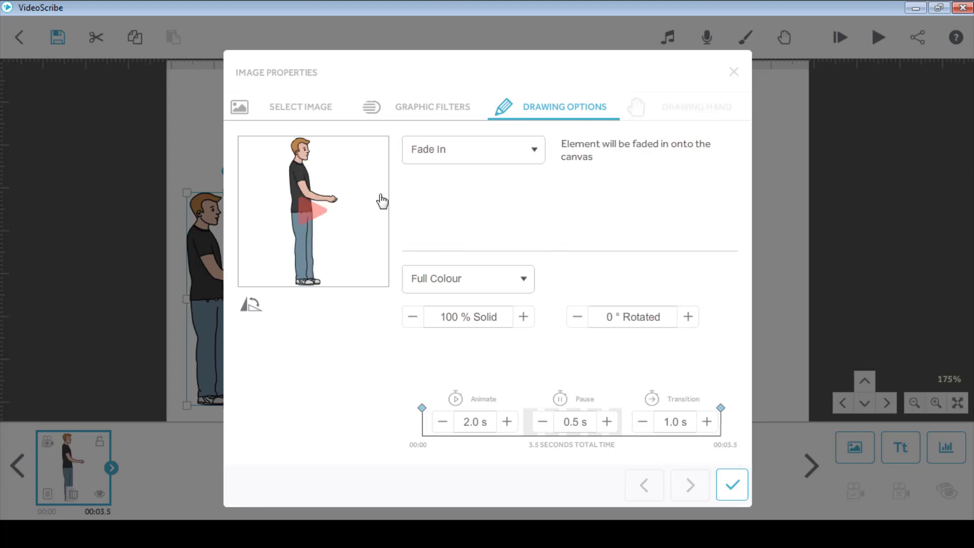
{"action": "left_click", "coordinate": [318, 212]}
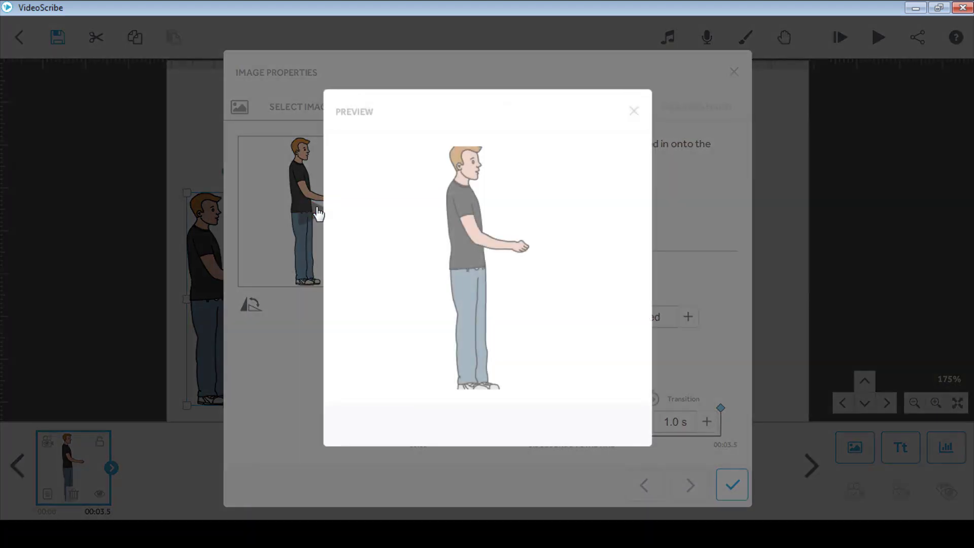
{"action": "left_click", "coordinate": [633, 111]}
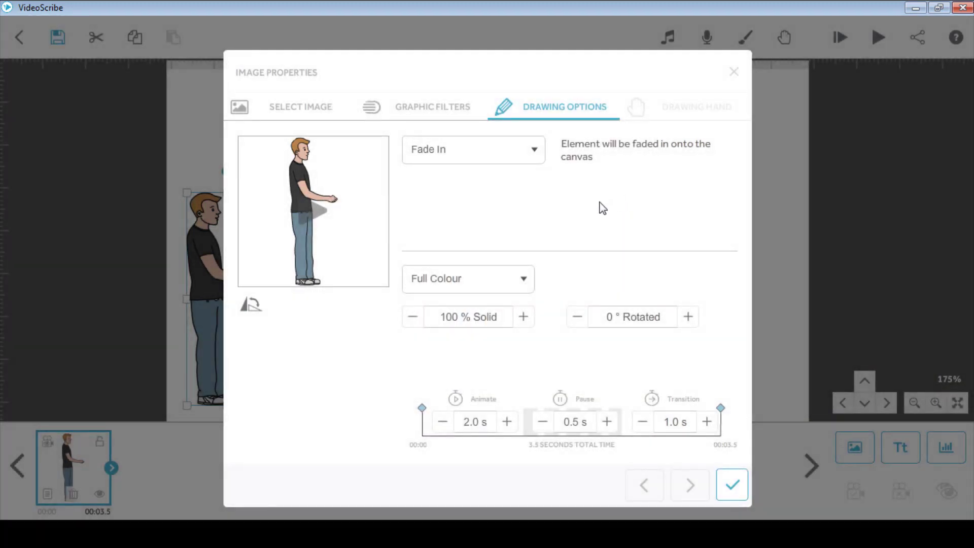
Preview the fade-in at 3.0 s animate time, then set it back to 2.0 s
{"action": "left_click", "coordinate": [507, 421]}
{"action": "left_click", "coordinate": [507, 421]}
{"action": "left_click", "coordinate": [313, 222]}
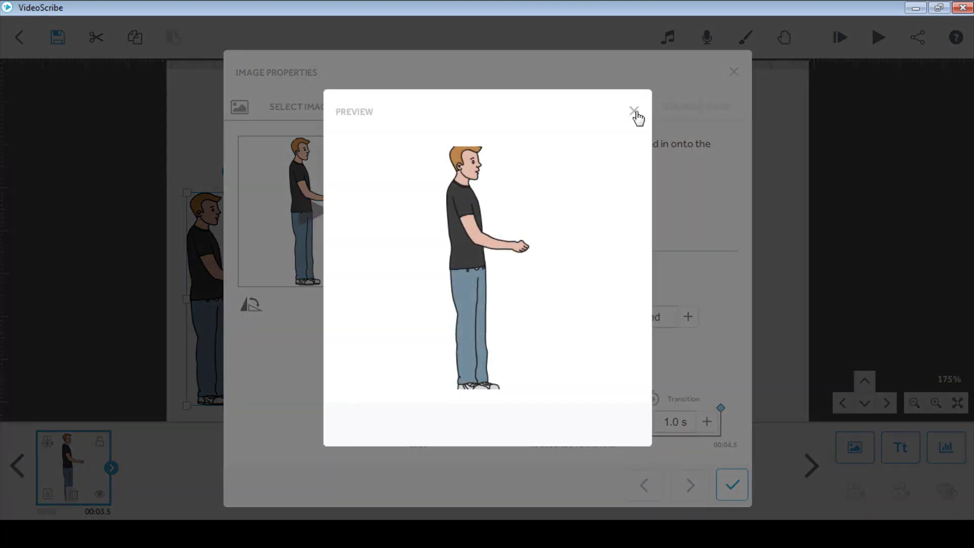
{"action": "left_click", "coordinate": [635, 111]}
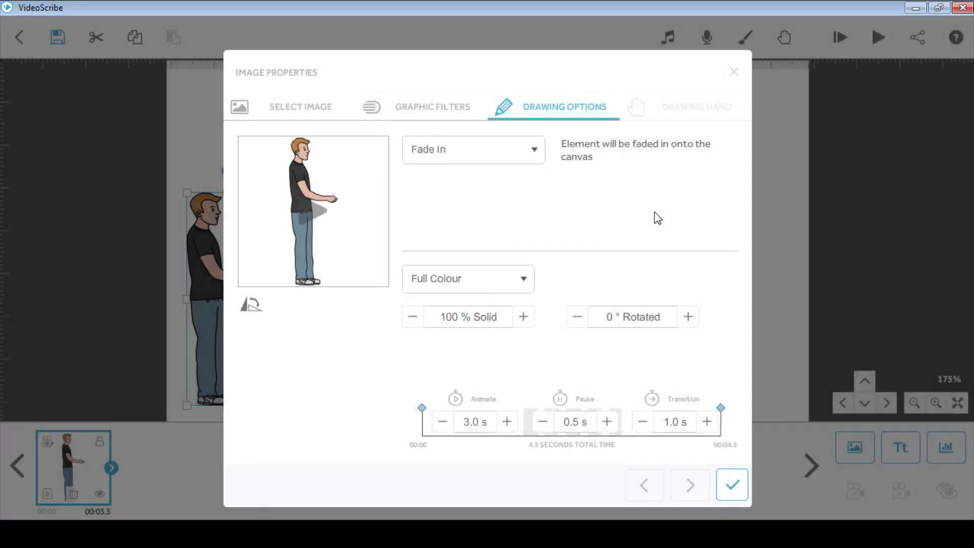
{"action": "left_click", "coordinate": [443, 422]}
{"action": "left_click", "coordinate": [443, 423]}
{"action": "left_click", "coordinate": [514, 158]}
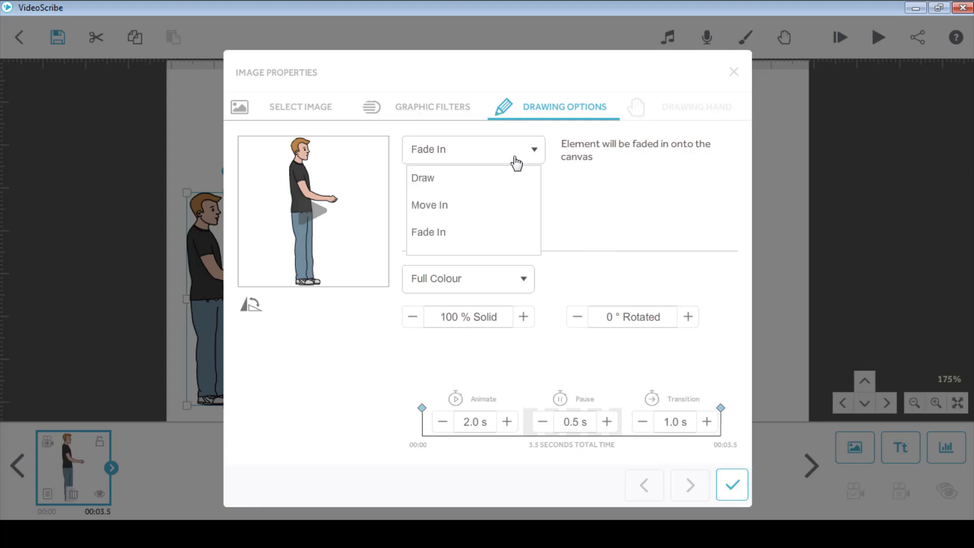
Set the man's animation back to Draw and look through the Drawing Hand options
{"action": "left_click", "coordinate": [464, 178]}
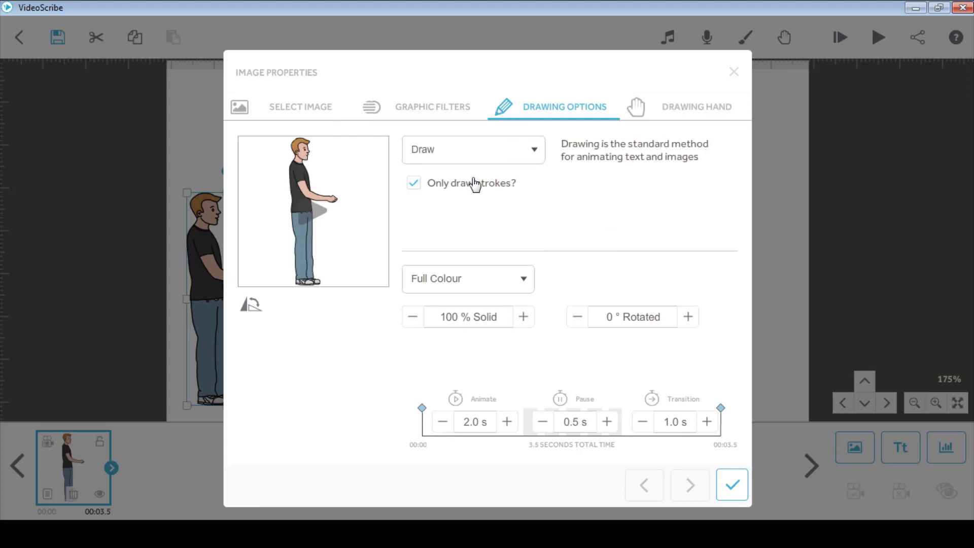
{"action": "left_click", "coordinate": [685, 108]}
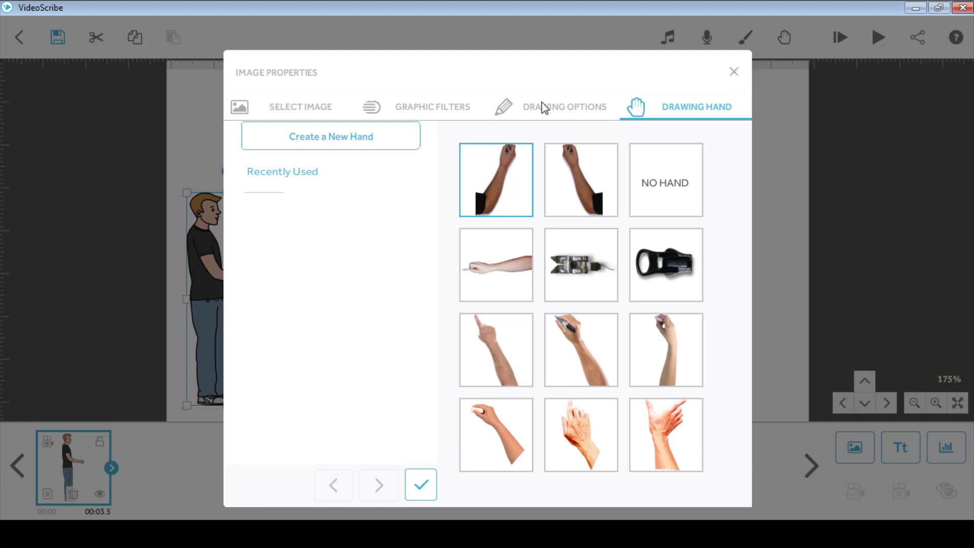
{"action": "left_click", "coordinate": [428, 118]}
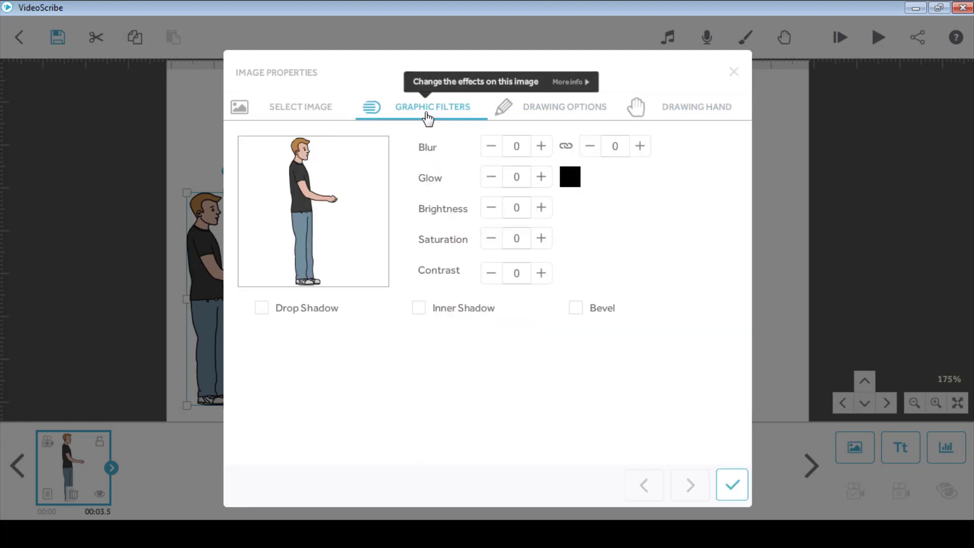
Confirm the man's Image Properties with Draw animation at 2.0 s
{"action": "left_click", "coordinate": [573, 111]}
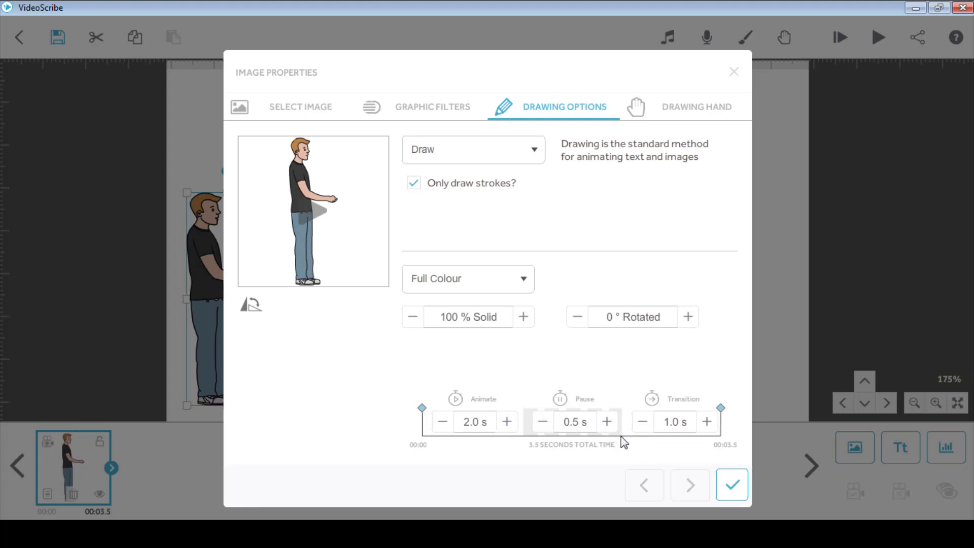
{"action": "left_click", "coordinate": [733, 486]}
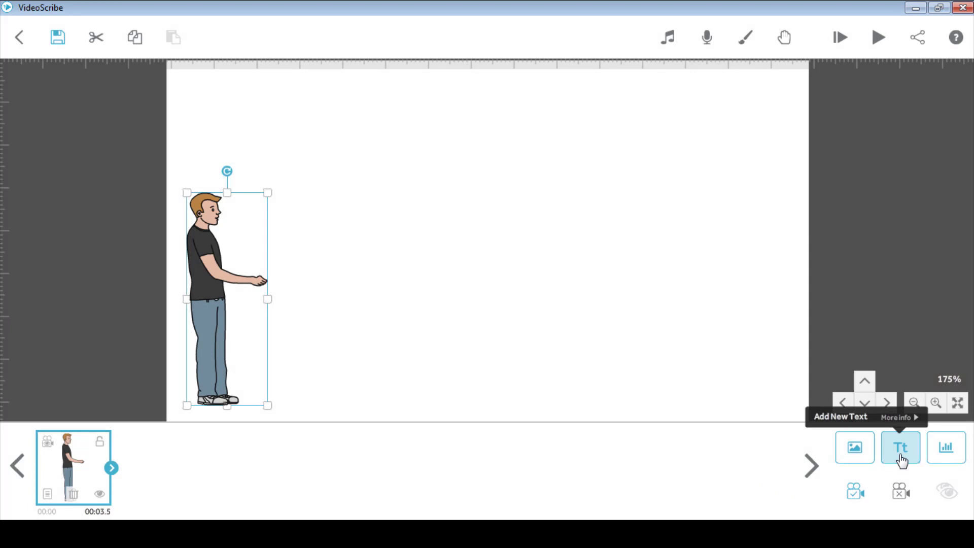
Add the person's full name as new text in Bad Script font, left-aligned, to the canvas
{"action": "left_click", "coordinate": [901, 460]}
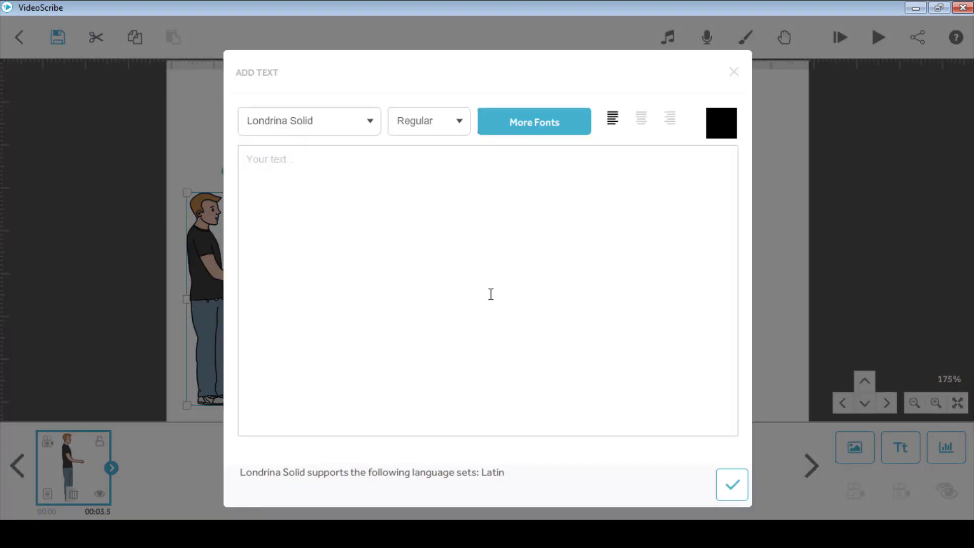
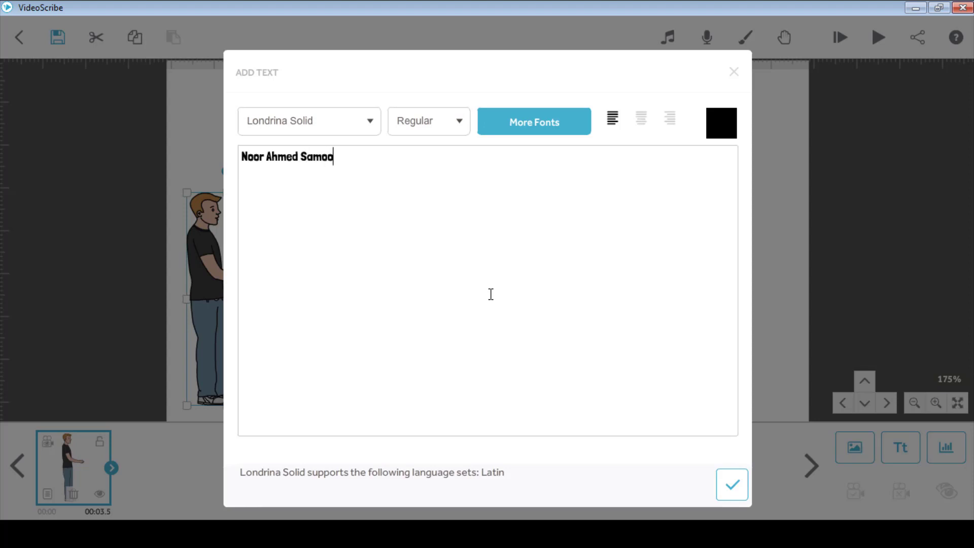
{"action": "left_click", "coordinate": [372, 129]}
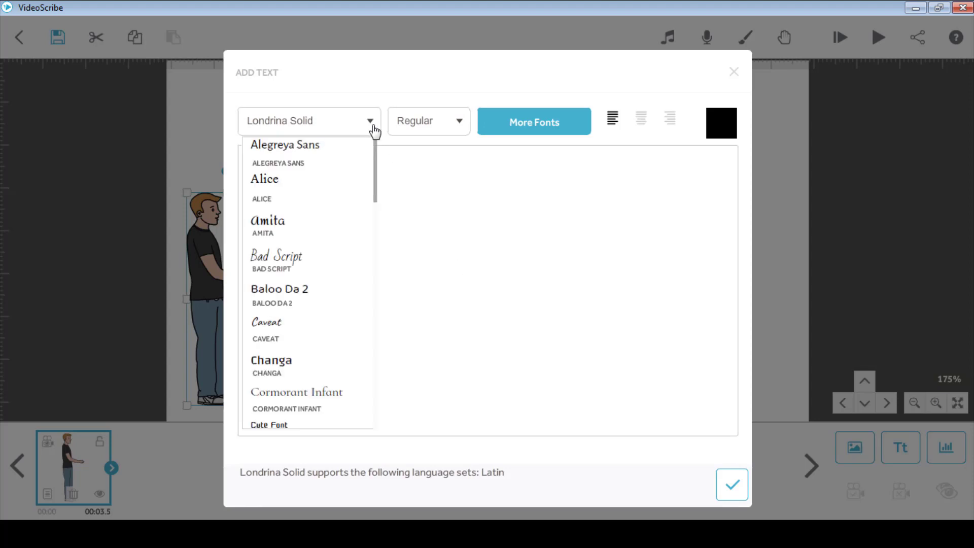
{"action": "left_click", "coordinate": [291, 261]}
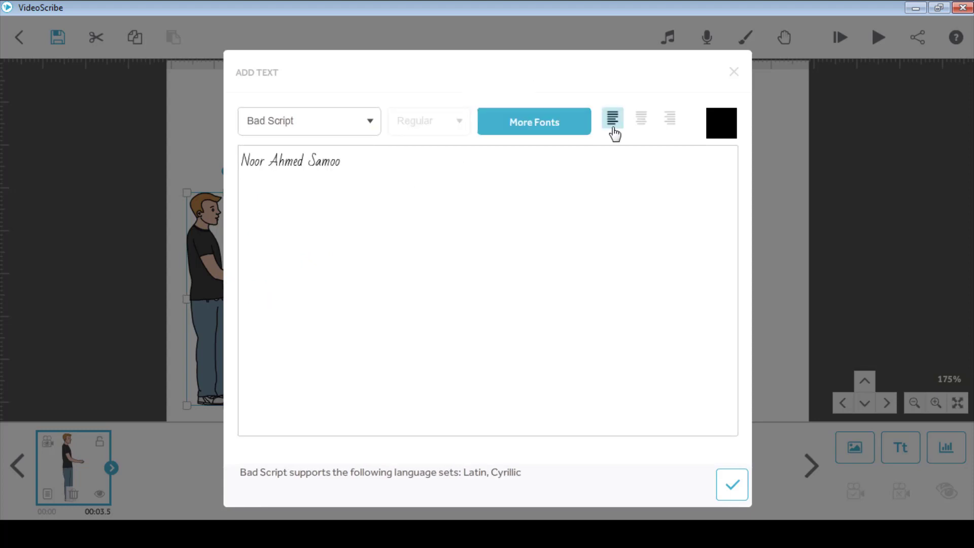
{"action": "left_click", "coordinate": [641, 130]}
{"action": "left_click", "coordinate": [670, 128]}
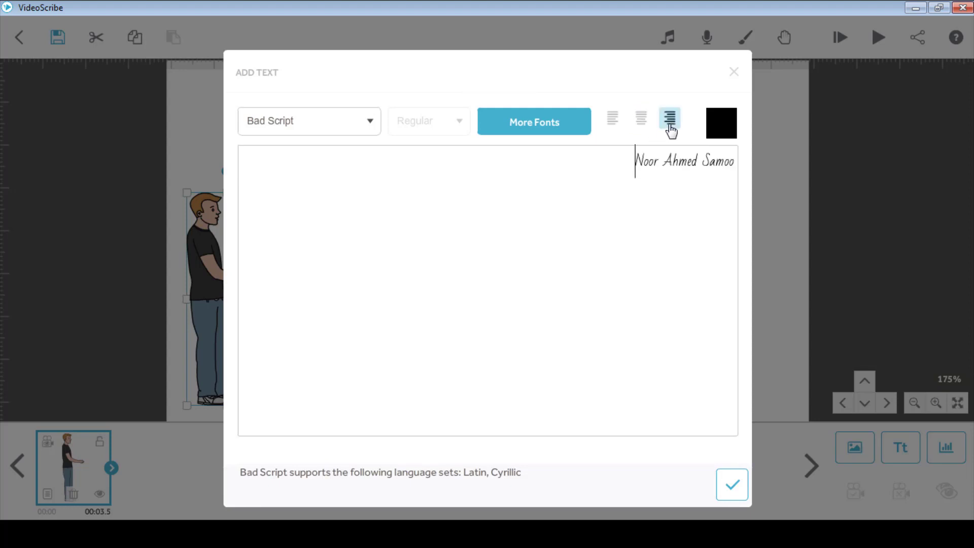
{"action": "left_click", "coordinate": [617, 125]}
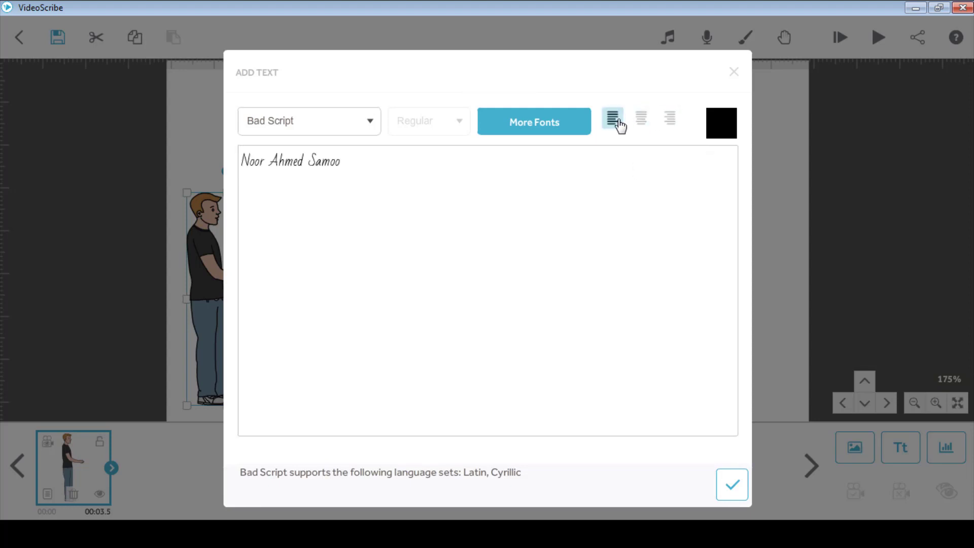
{"action": "left_click", "coordinate": [733, 487]}
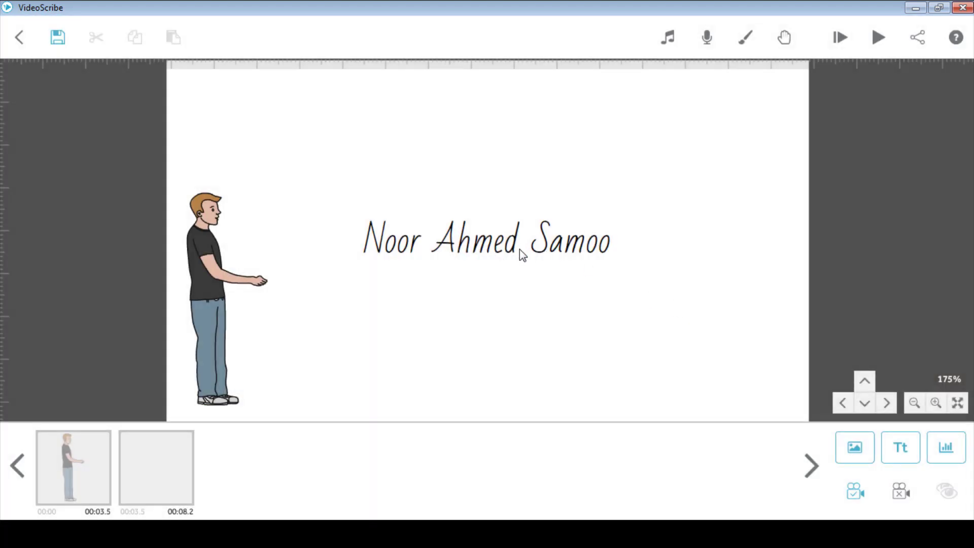
Move the name up-left, set its scene camera, and review its Text Properties tabs unchanged
{"action": "left_click_drag", "start_coordinate": [503, 246], "coordinate": [487, 219]}
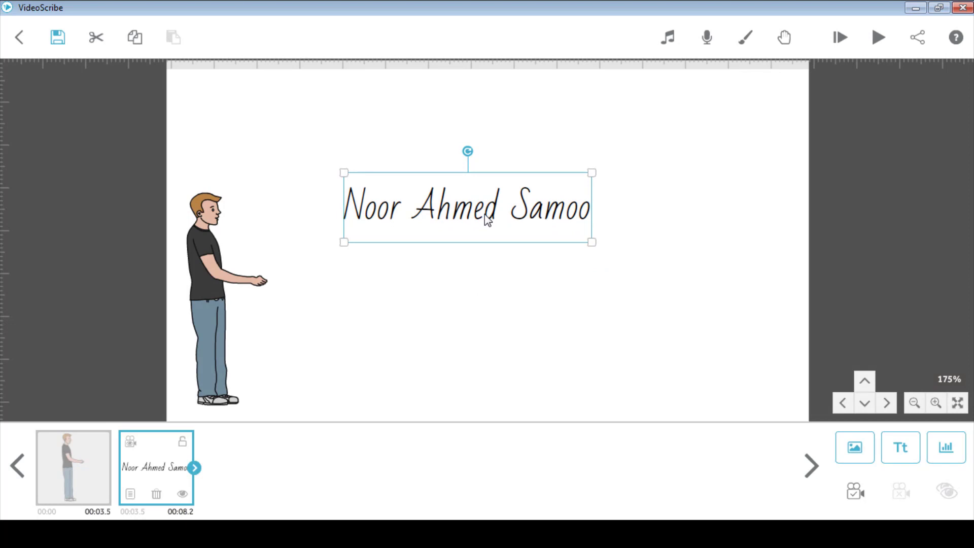
{"action": "left_click", "coordinate": [857, 497]}
{"action": "left_click", "coordinate": [130, 493]}
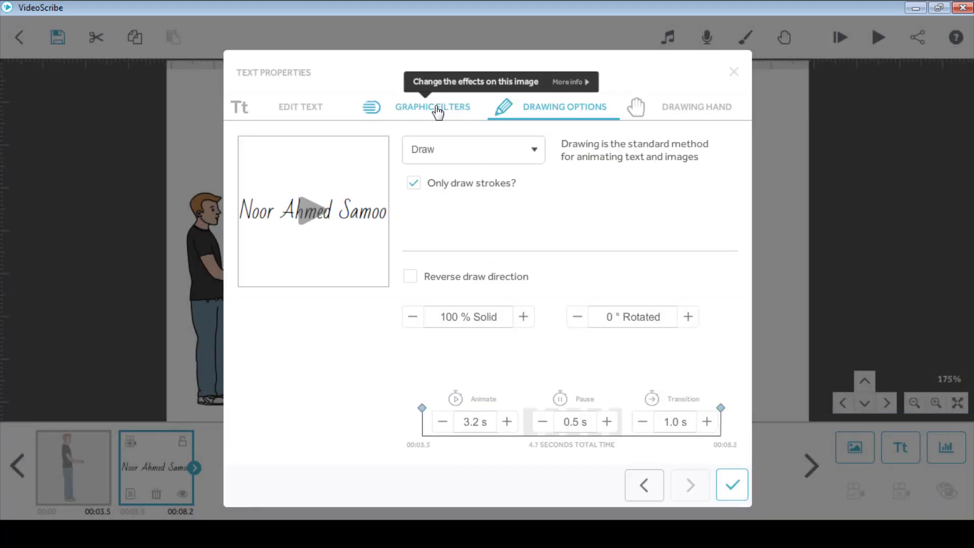
{"action": "left_click", "coordinate": [288, 117]}
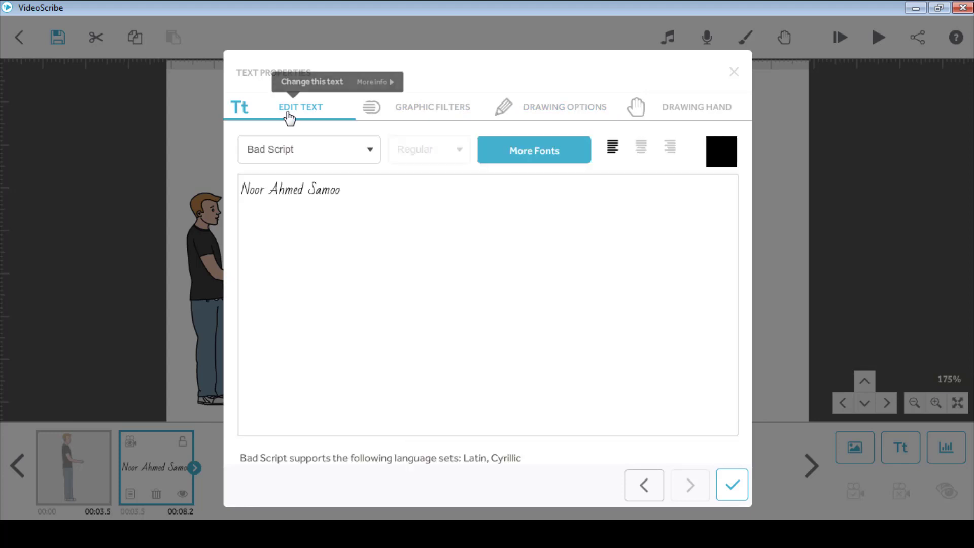
{"action": "left_click", "coordinate": [417, 117]}
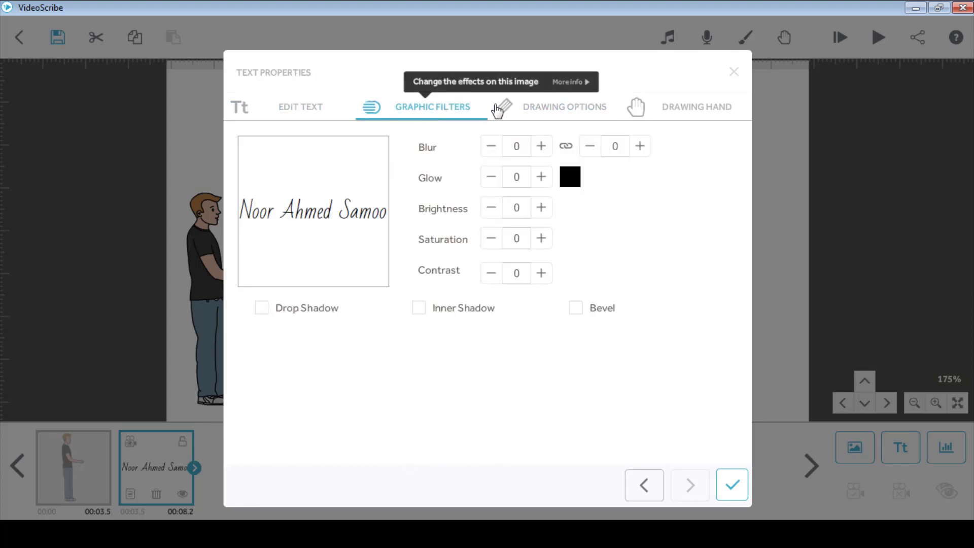
{"action": "left_click", "coordinate": [531, 116]}
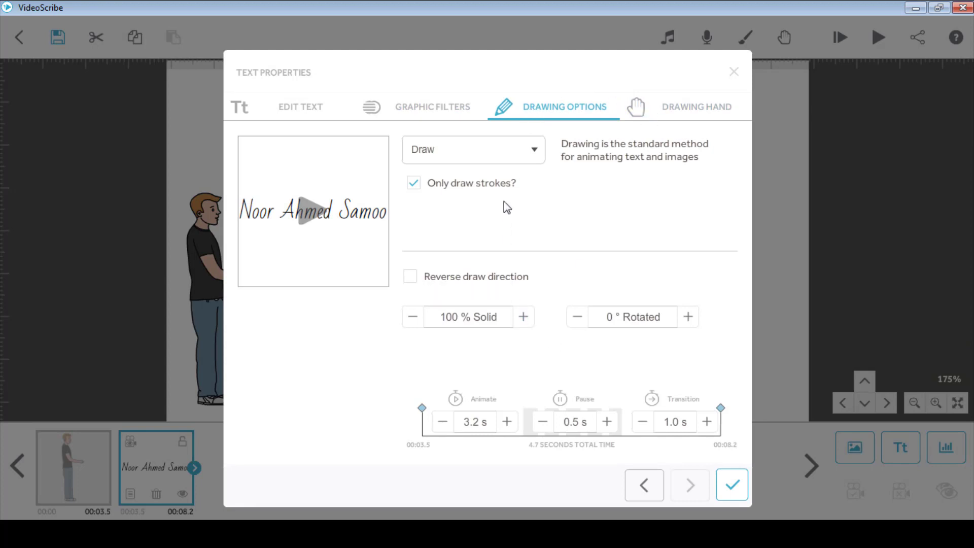
{"action": "left_click", "coordinate": [683, 121]}
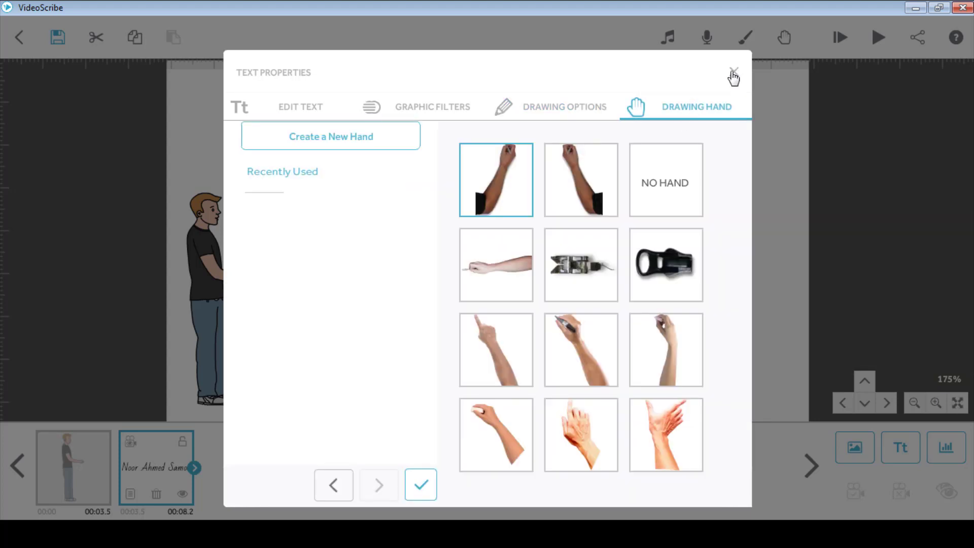
{"action": "left_click", "coordinate": [732, 73]}
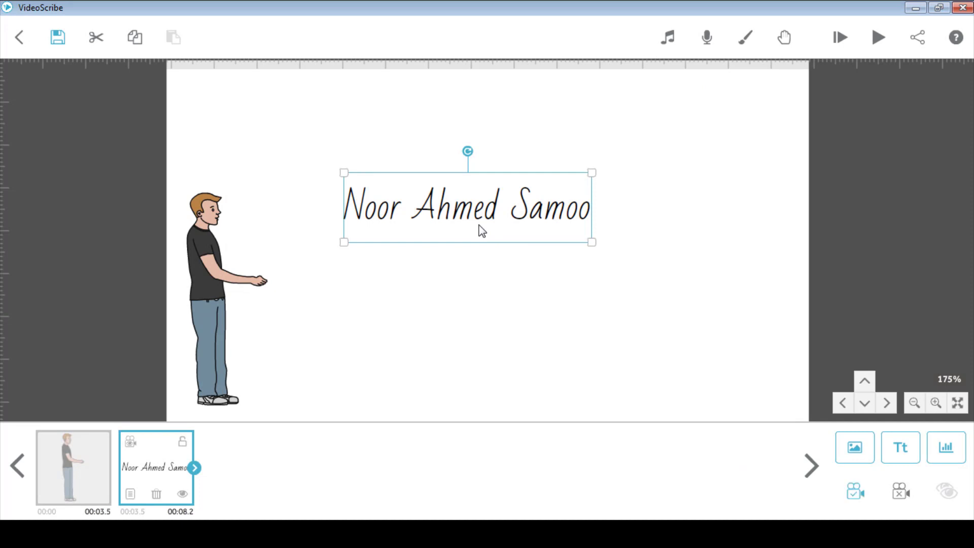
{"action": "left_click", "coordinate": [877, 37]}
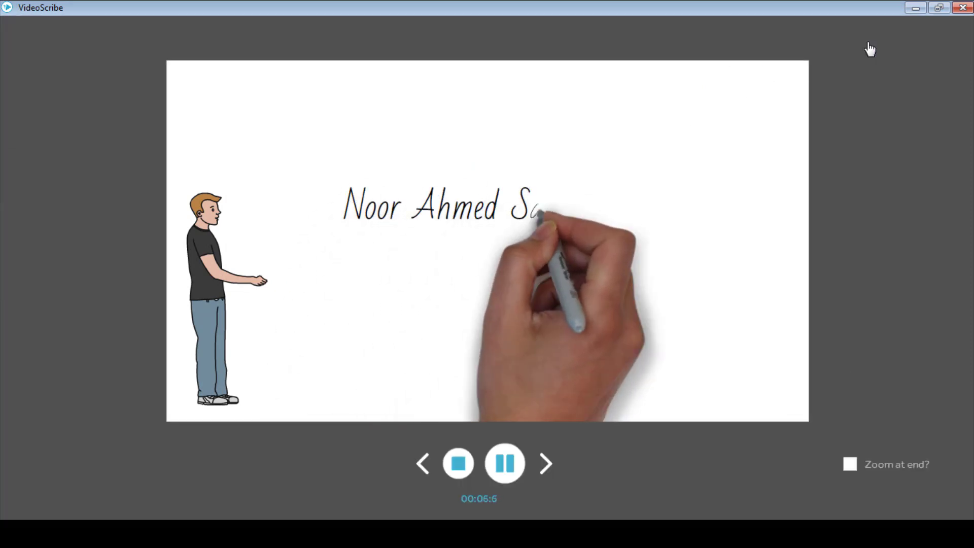
{"action": "left_click", "coordinate": [458, 463]}
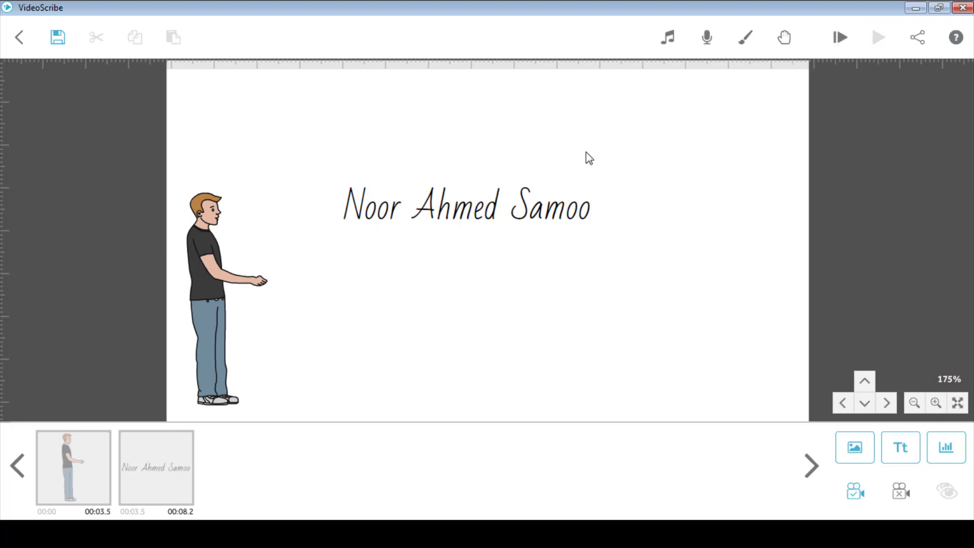
{"action": "left_click", "coordinate": [541, 222]}
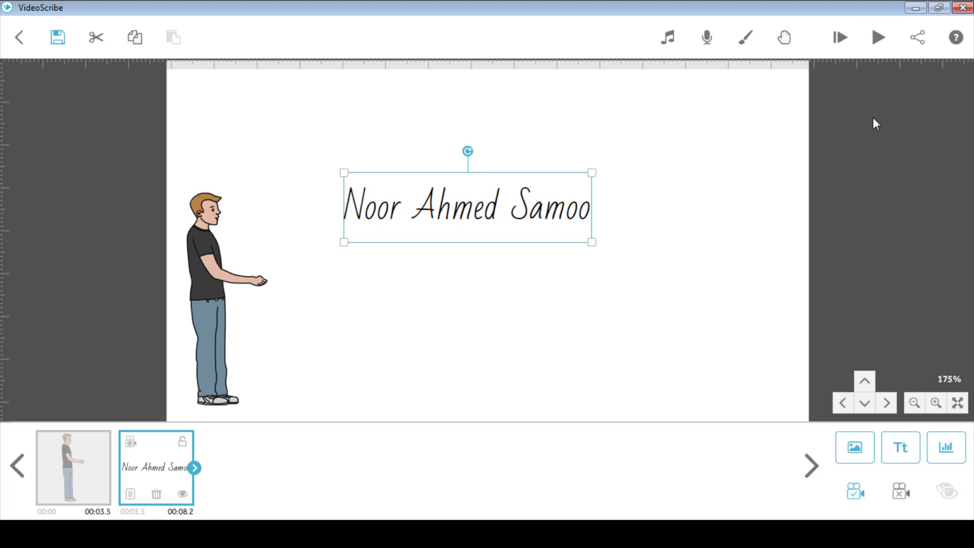
Add a coloured Bar chart labelled Jan, Feb, March with values 20, 45, 60
{"action": "left_click", "coordinate": [947, 448]}
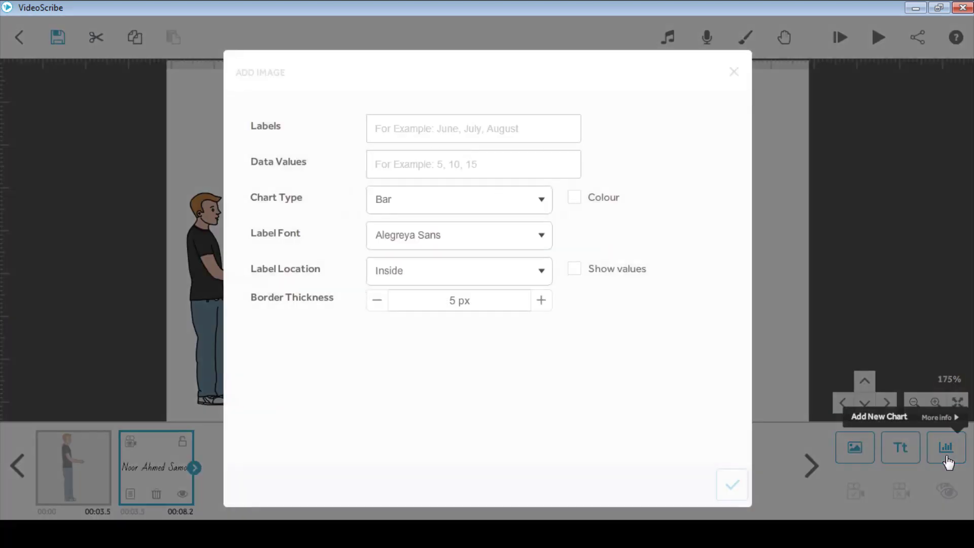
{"action": "left_click", "coordinate": [433, 128]}
{"action": "type", "text": "Jan"}
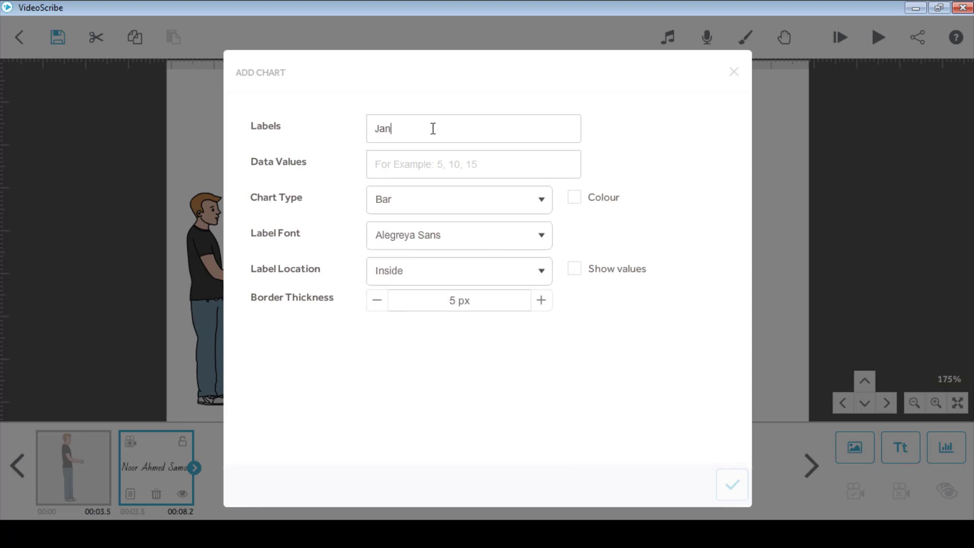
{"action": "type", "text": ","}
{"action": "type", "text": "Fe"}
{"action": "type", "text": "b"}
{"action": "type", "text": ",Ma"}
{"action": "type", "text": "rch"}
{"action": "type", "text": "2"}
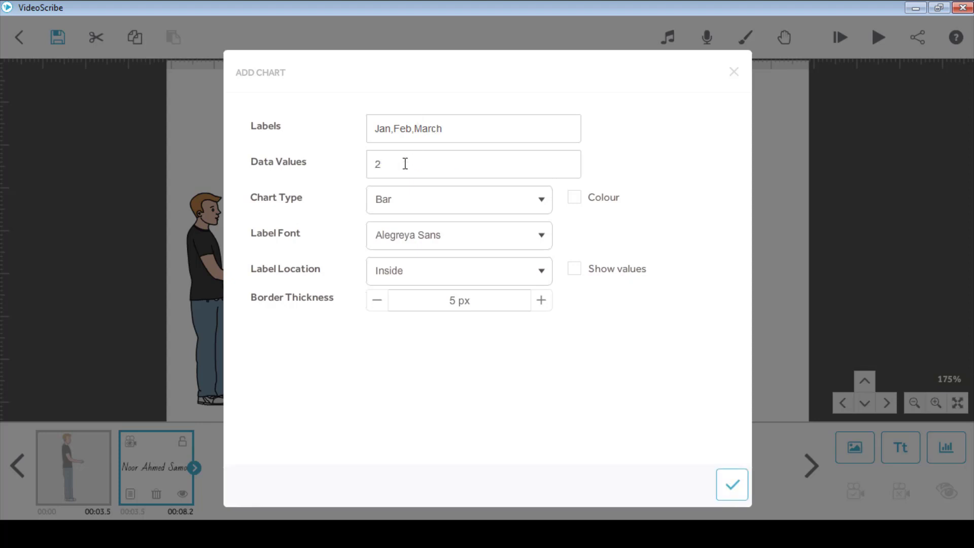
{"action": "type", "text": "0,45,60"}
{"action": "left_click", "coordinate": [497, 217]}
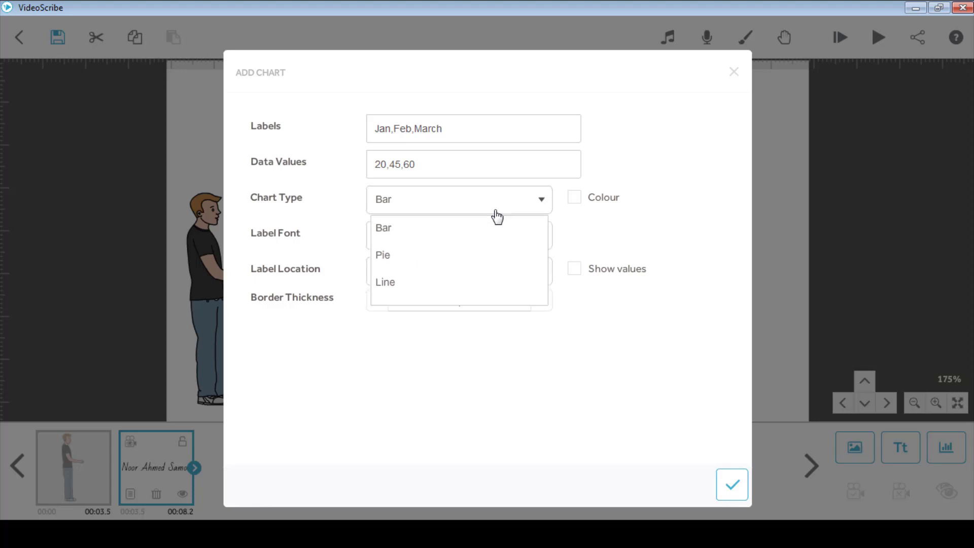
{"action": "left_click", "coordinate": [578, 200]}
{"action": "left_click", "coordinate": [578, 200]}
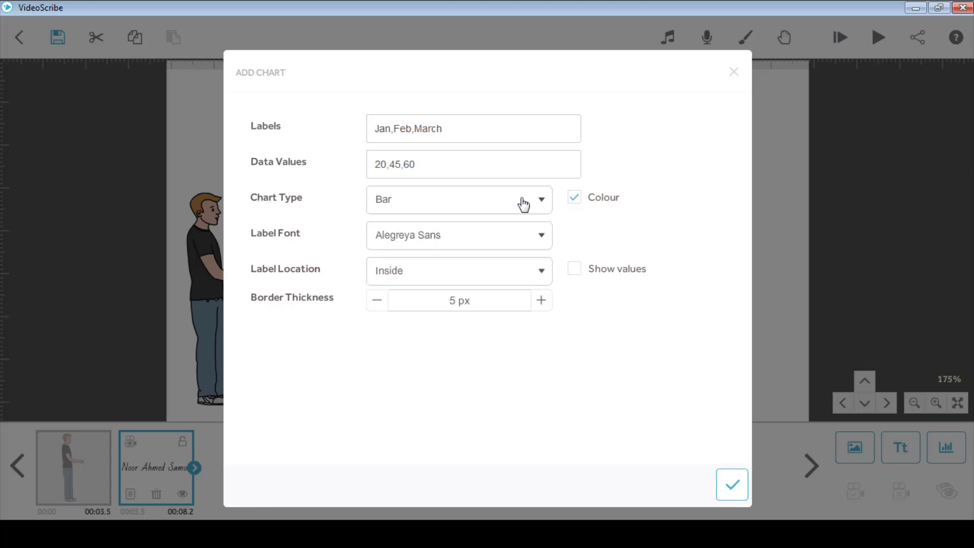
{"action": "left_click", "coordinate": [523, 204]}
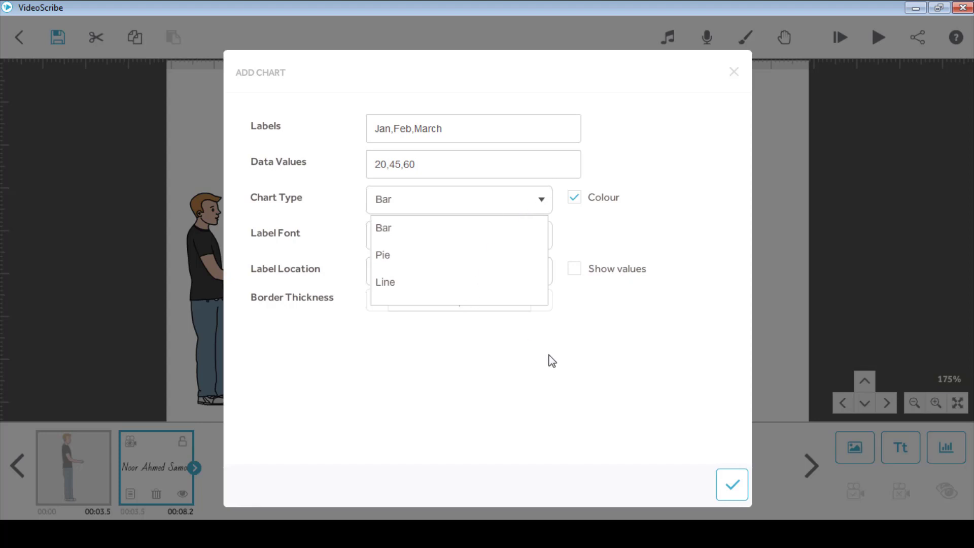
{"action": "left_click", "coordinate": [733, 491]}
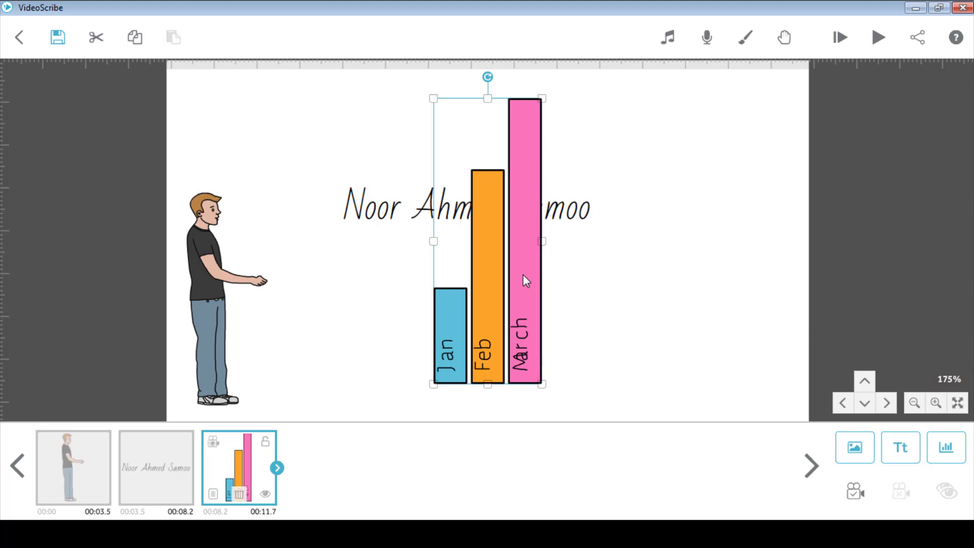
Move the bar chart right of the name, shrink it, save its camera view, and pan left
{"action": "left_click_drag", "start_coordinate": [523, 275], "coordinate": [755, 287]}
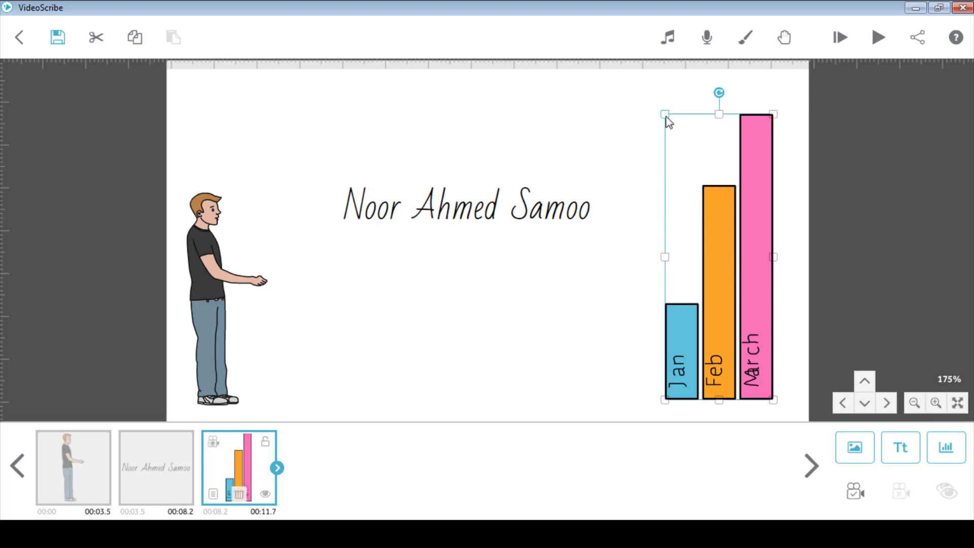
{"action": "mouse_move", "coordinate": [666, 118]}
{"action": "left_mouse_down"}
{"action": "mouse_move", "coordinate": [687, 161]}
{"action": "mouse_move", "coordinate": [676, 132]}
{"action": "left_mouse_up"}
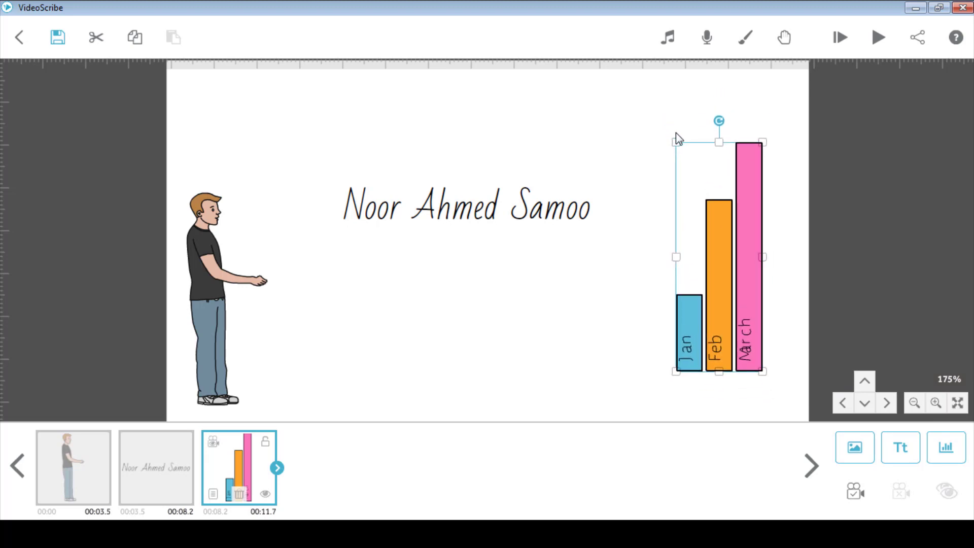
{"action": "left_click", "coordinate": [855, 501]}
{"action": "left_click", "coordinate": [840, 403]}
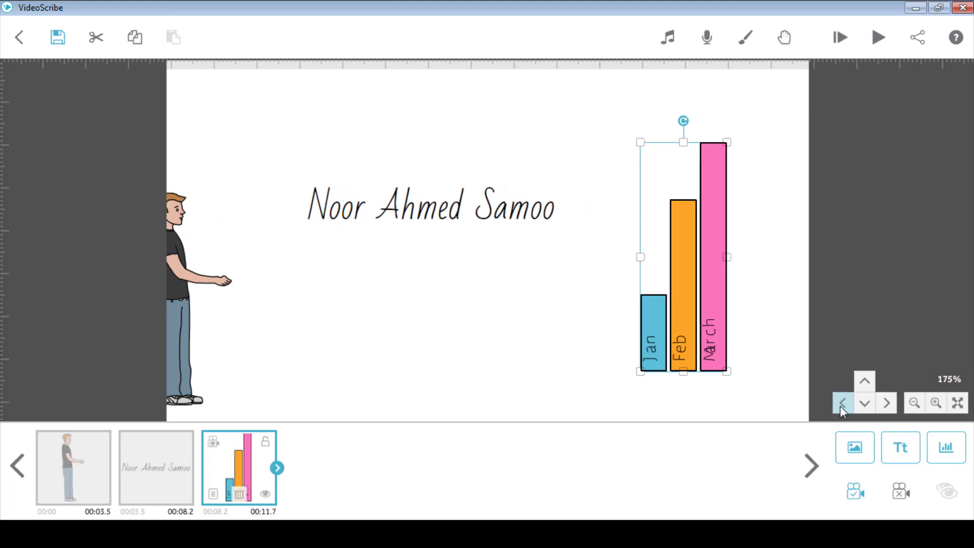
{"action": "left_click_drag", "start_coordinate": [840, 406], "coordinate": [868, 407]}
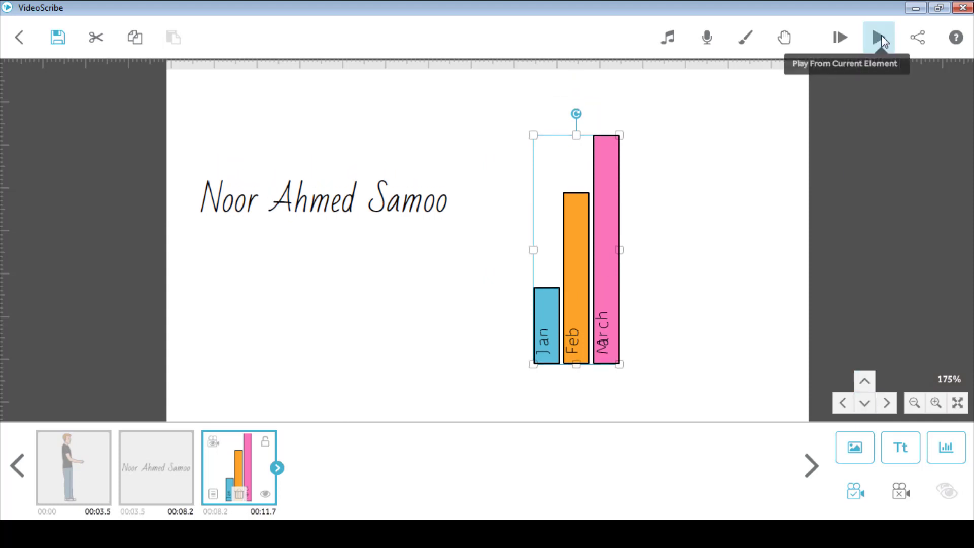
{"action": "left_click", "coordinate": [880, 39]}
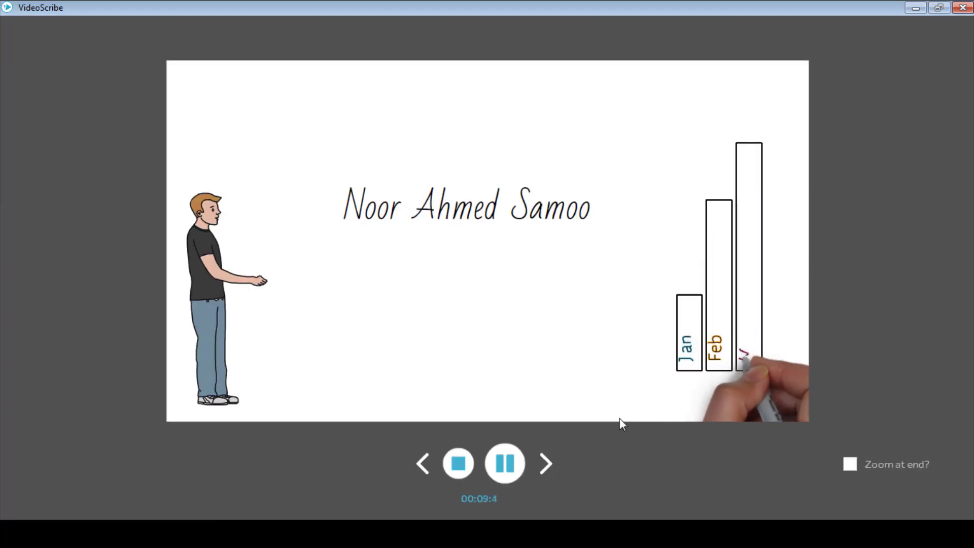
{"action": "left_click", "coordinate": [460, 461]}
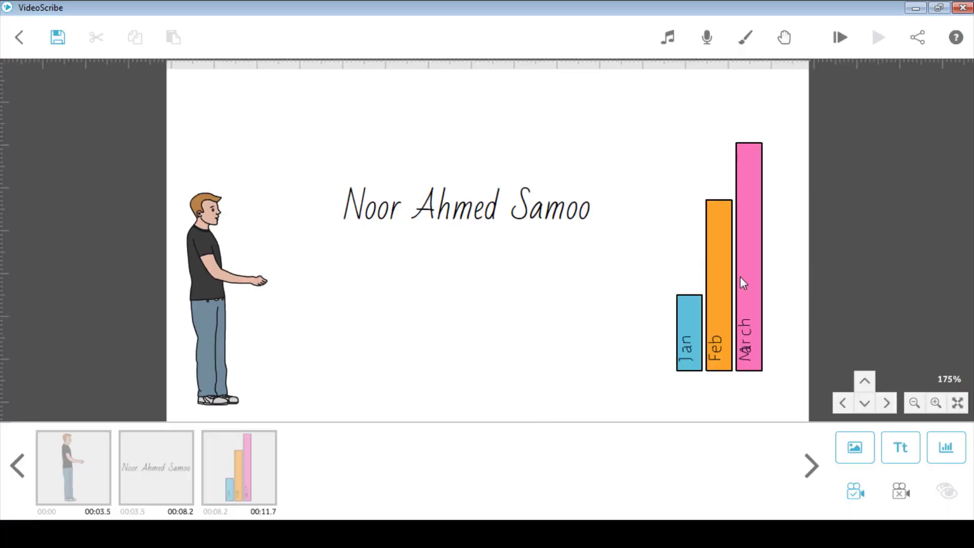
{"action": "left_click", "coordinate": [666, 40]}
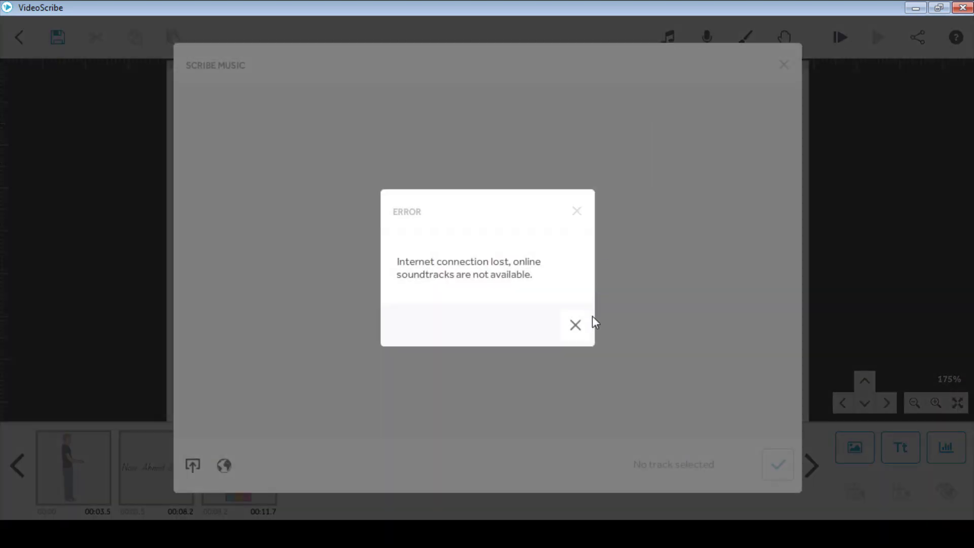
{"action": "left_click", "coordinate": [580, 328]}
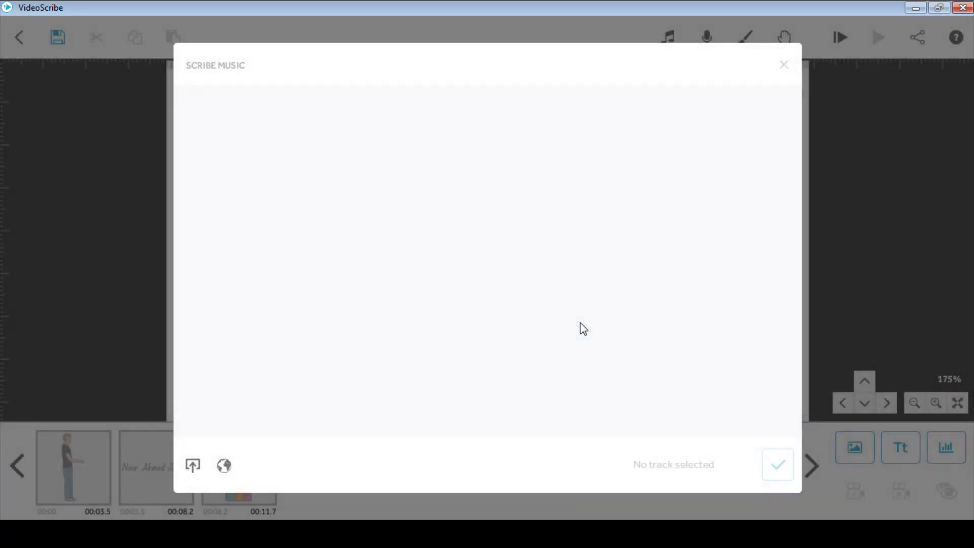
{"action": "left_click", "coordinate": [783, 65]}
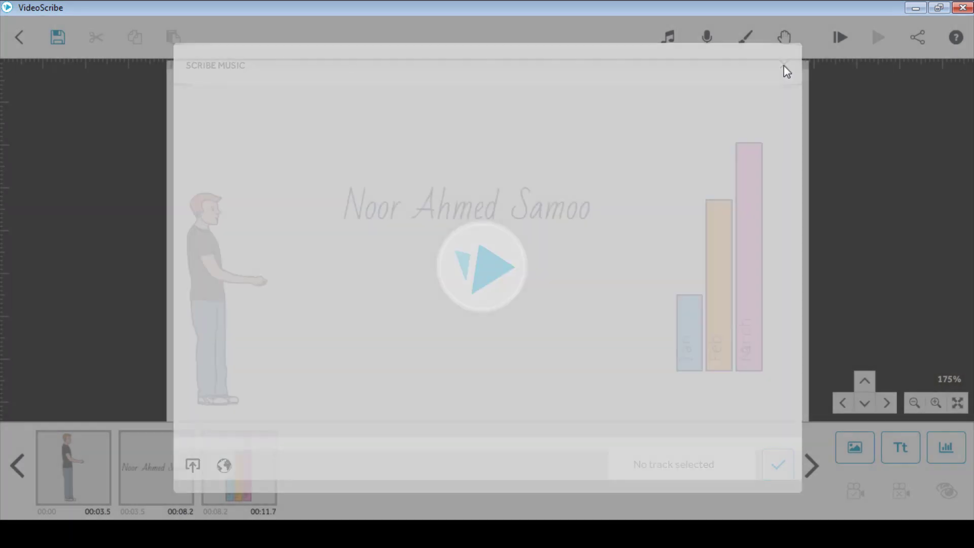
{"action": "left_click", "coordinate": [708, 42]}
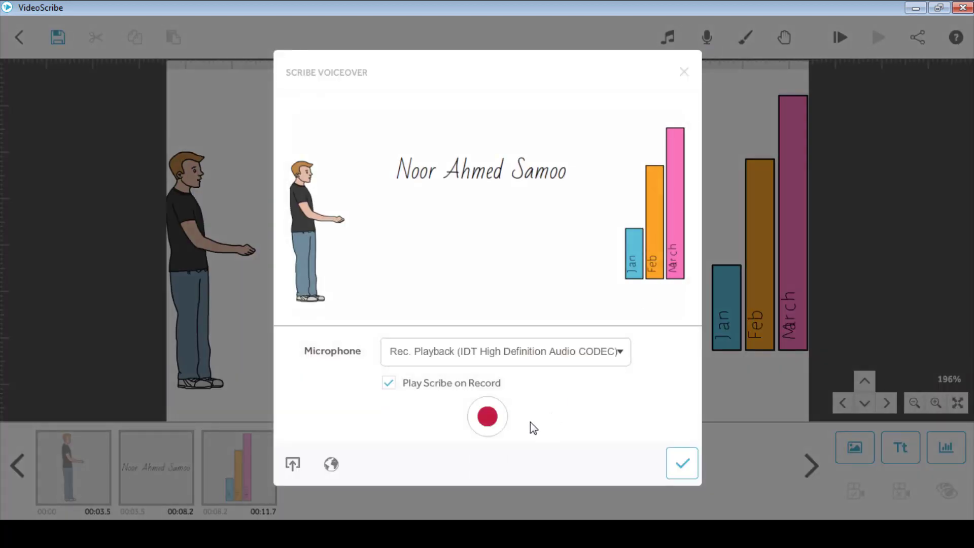
{"action": "left_click", "coordinate": [507, 355]}
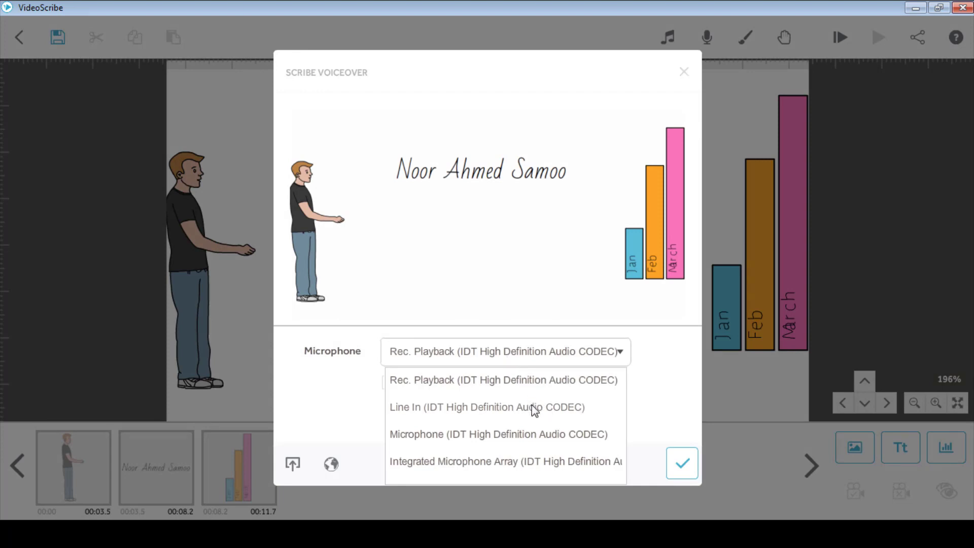
{"action": "left_click", "coordinate": [580, 408]}
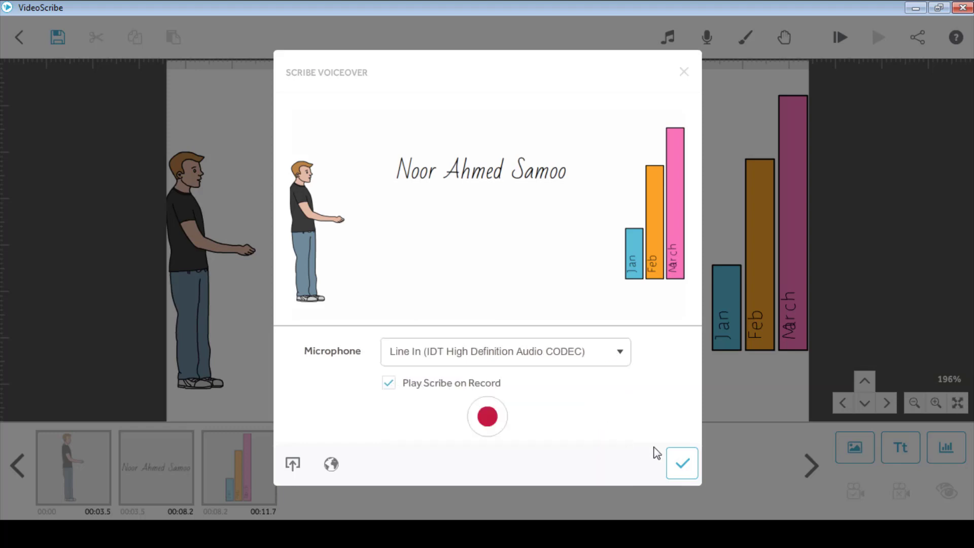
{"action": "left_click", "coordinate": [486, 415]}
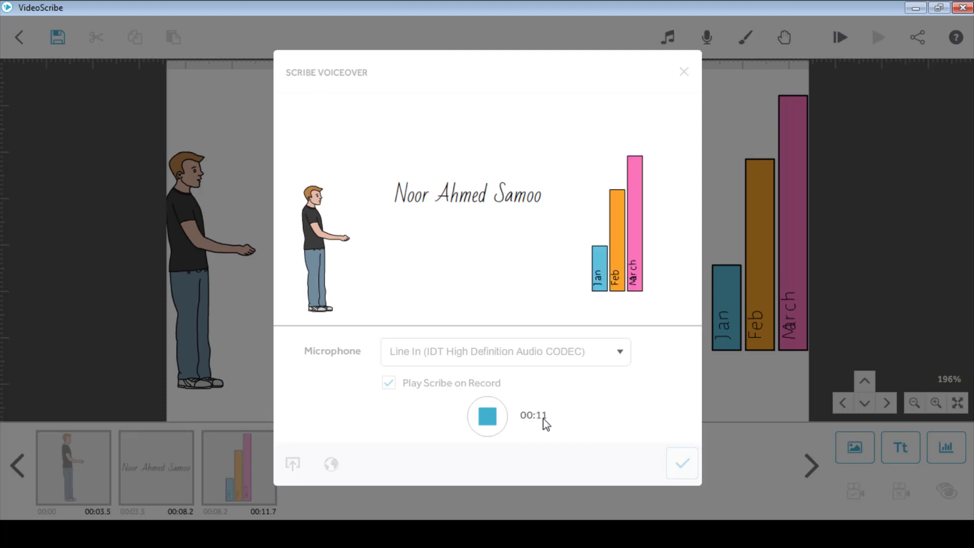
{"action": "left_click", "coordinate": [488, 419]}
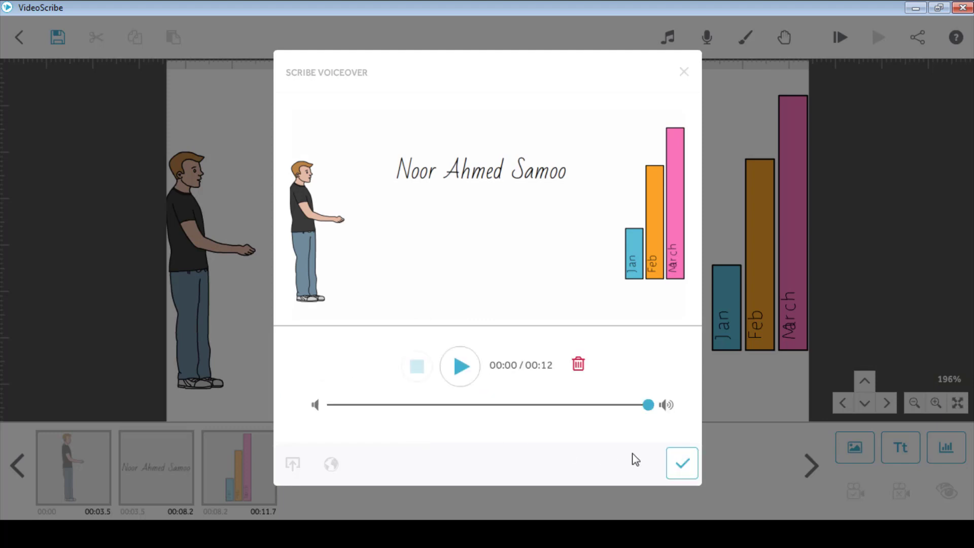
{"action": "left_click", "coordinate": [579, 364]}
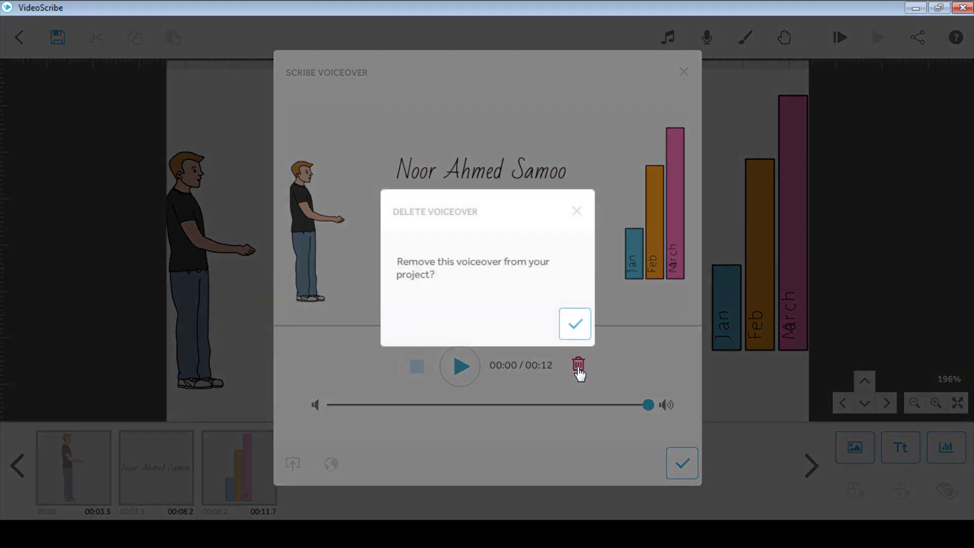
{"action": "left_click", "coordinate": [576, 336]}
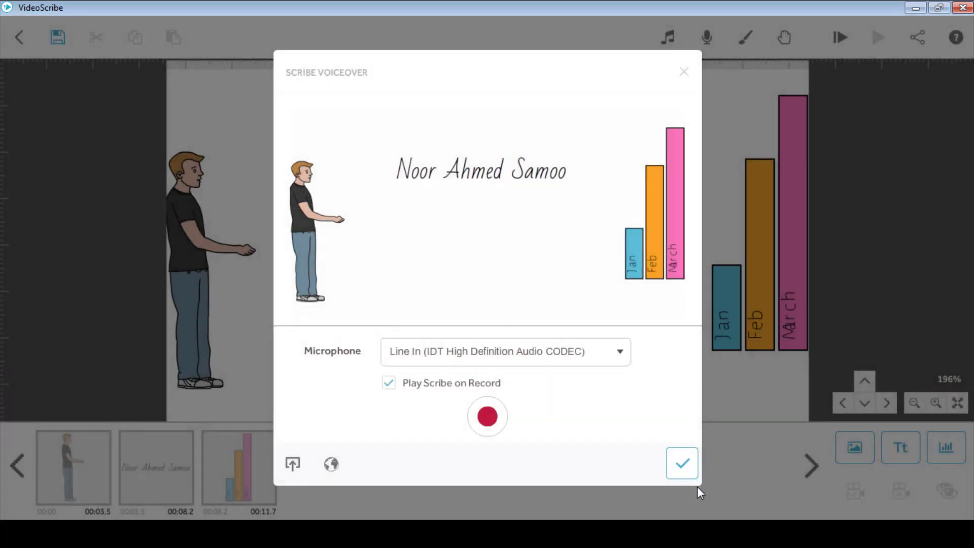
{"action": "left_click", "coordinate": [682, 463]}
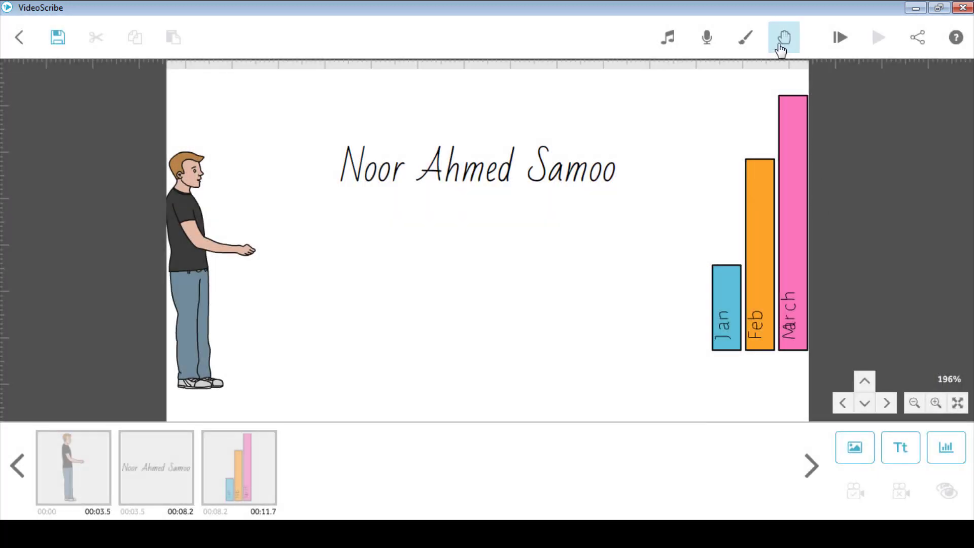
Apply a speckled textured background in green #5fbb46 with a Soft Vignette
{"action": "left_click", "coordinate": [752, 49]}
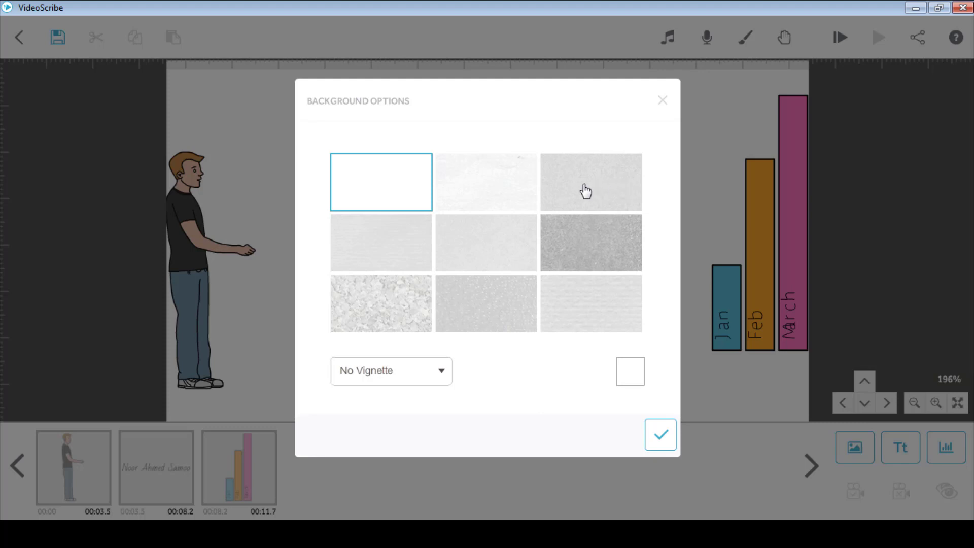
{"action": "left_click", "coordinate": [388, 268]}
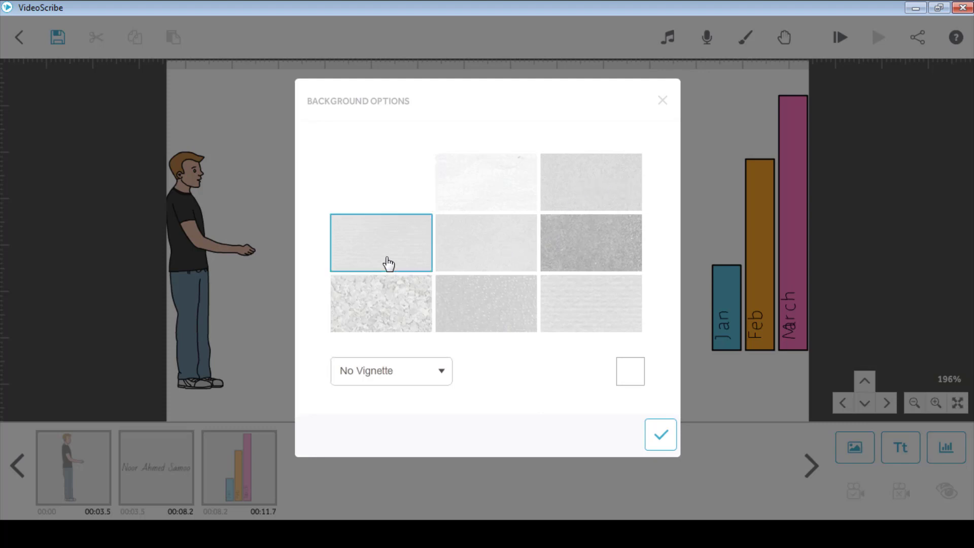
{"action": "left_click", "coordinate": [571, 254]}
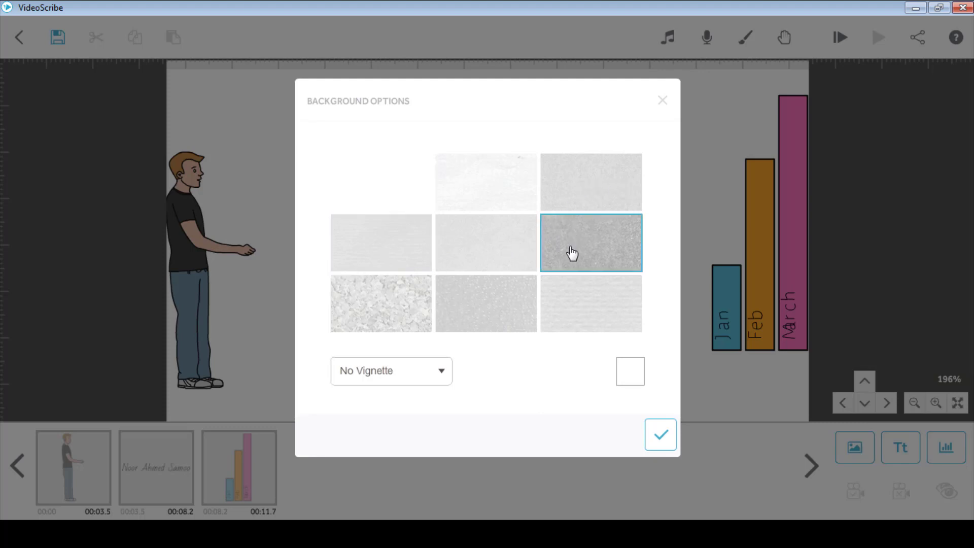
{"action": "left_click", "coordinate": [637, 380]}
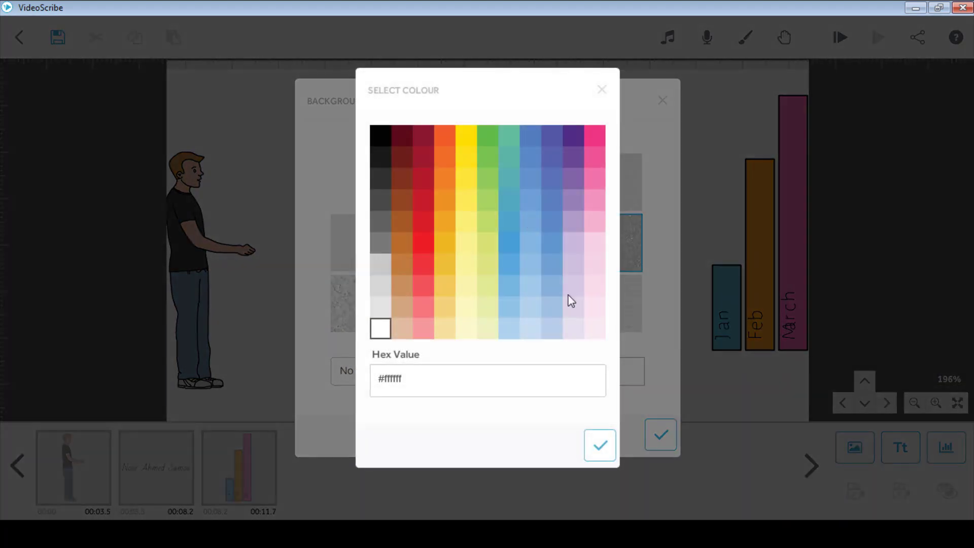
{"action": "left_click", "coordinate": [488, 140]}
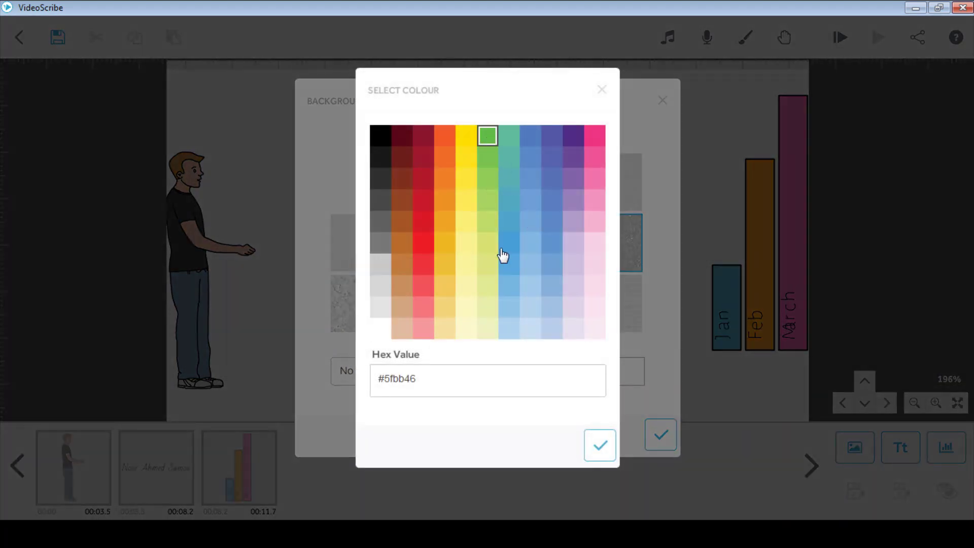
{"action": "left_click", "coordinate": [600, 446]}
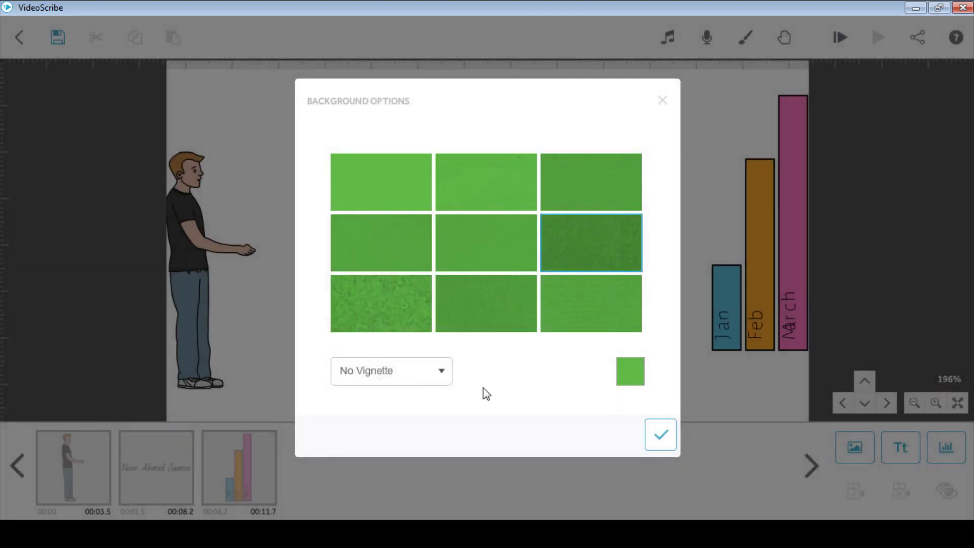
{"action": "left_click", "coordinate": [442, 384]}
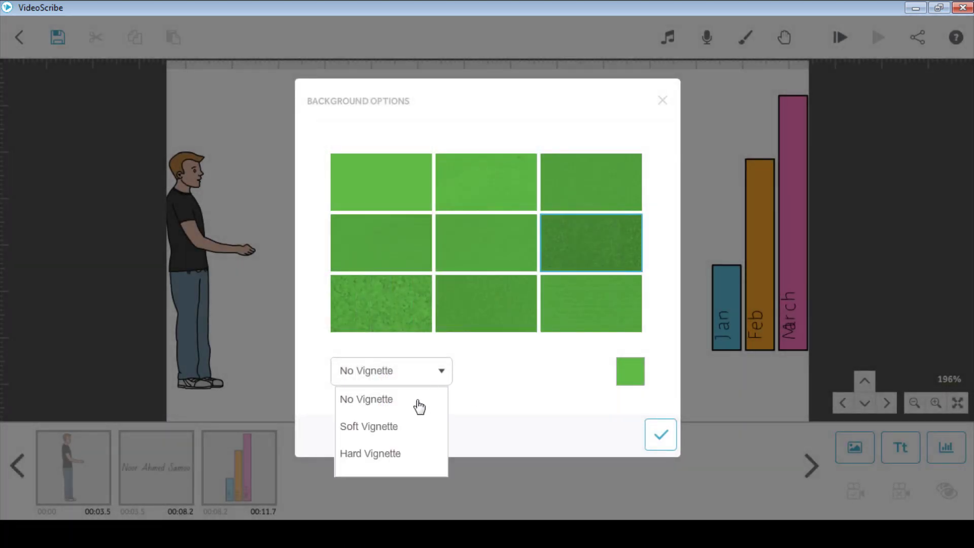
{"action": "left_click", "coordinate": [389, 430]}
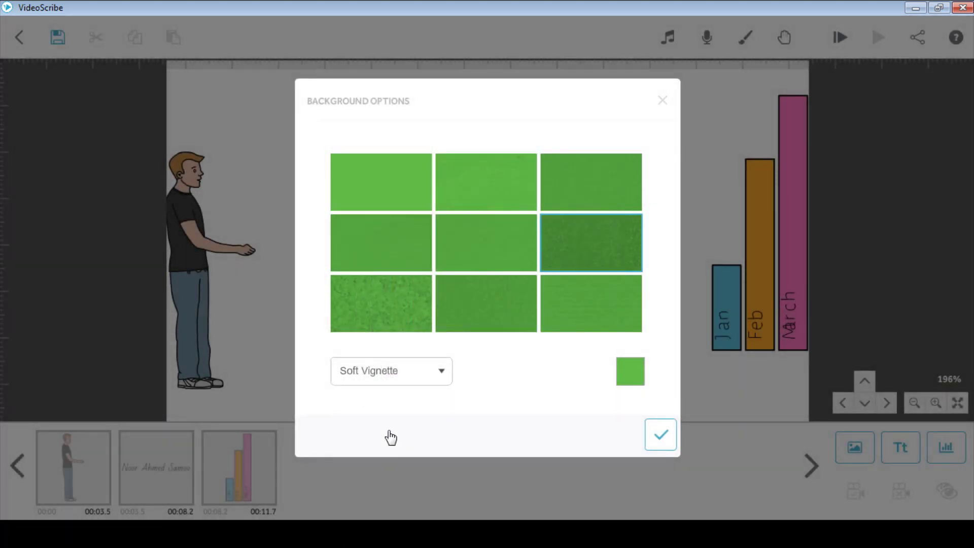
{"action": "left_click", "coordinate": [667, 440]}
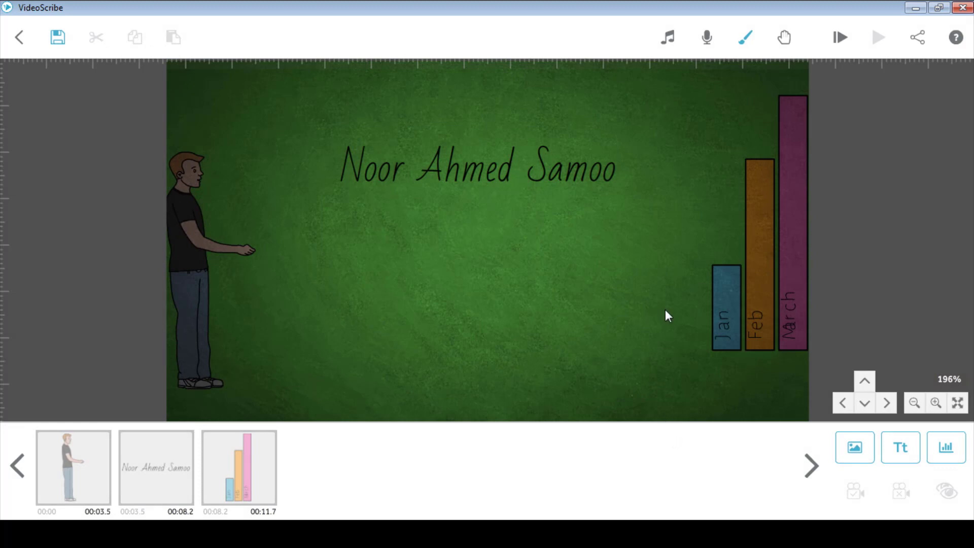
Change the background colour to white and set No Vignette
{"action": "left_click", "coordinate": [747, 46]}
{"action": "left_click", "coordinate": [631, 381]}
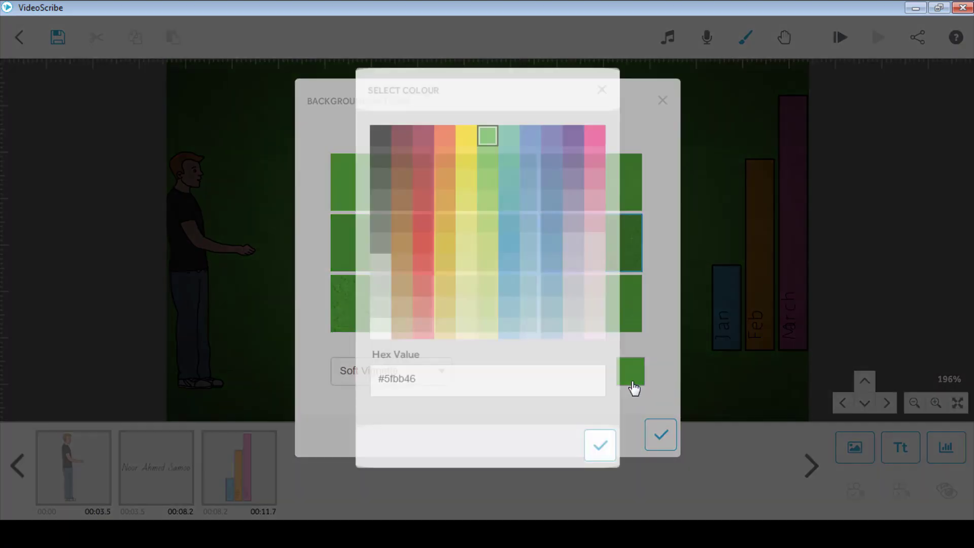
{"action": "left_click", "coordinate": [380, 328]}
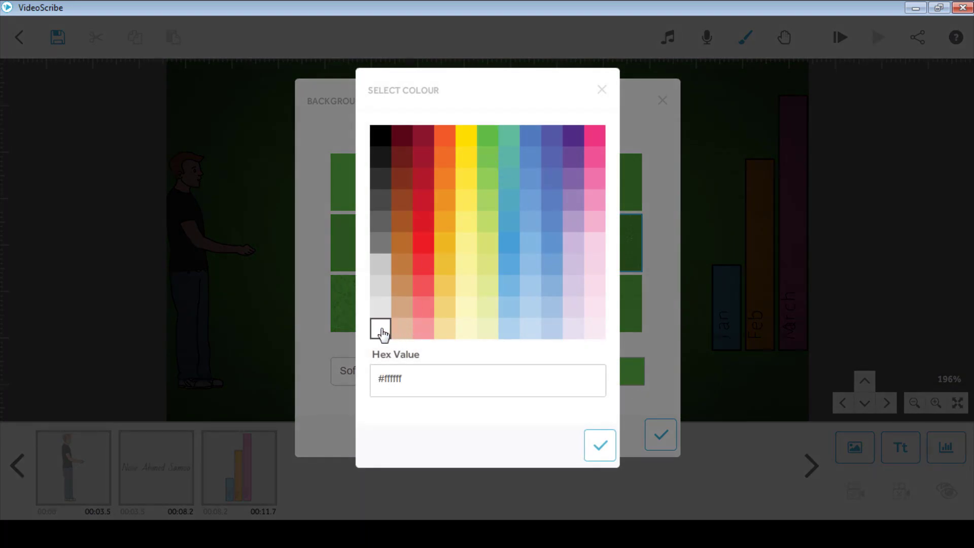
{"action": "left_click", "coordinate": [600, 445]}
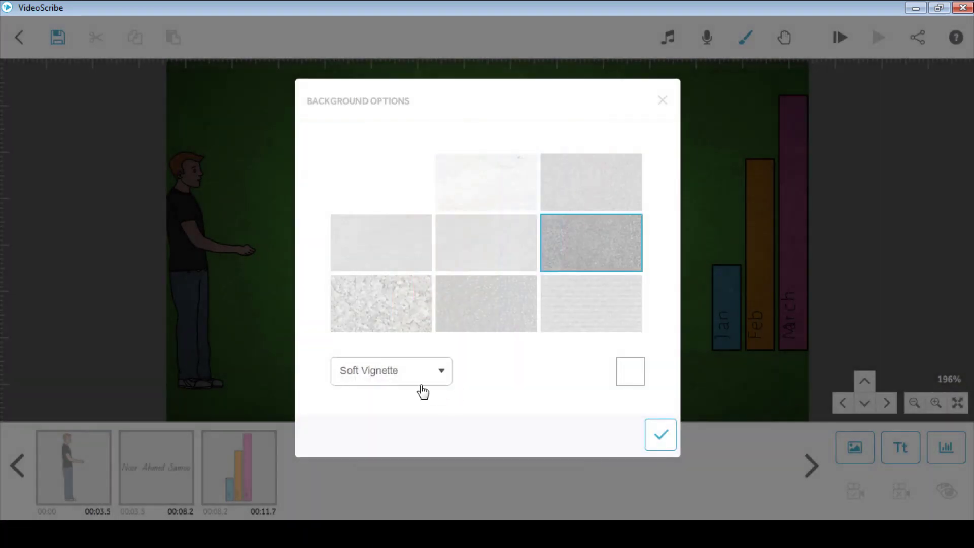
{"action": "left_click", "coordinate": [436, 382]}
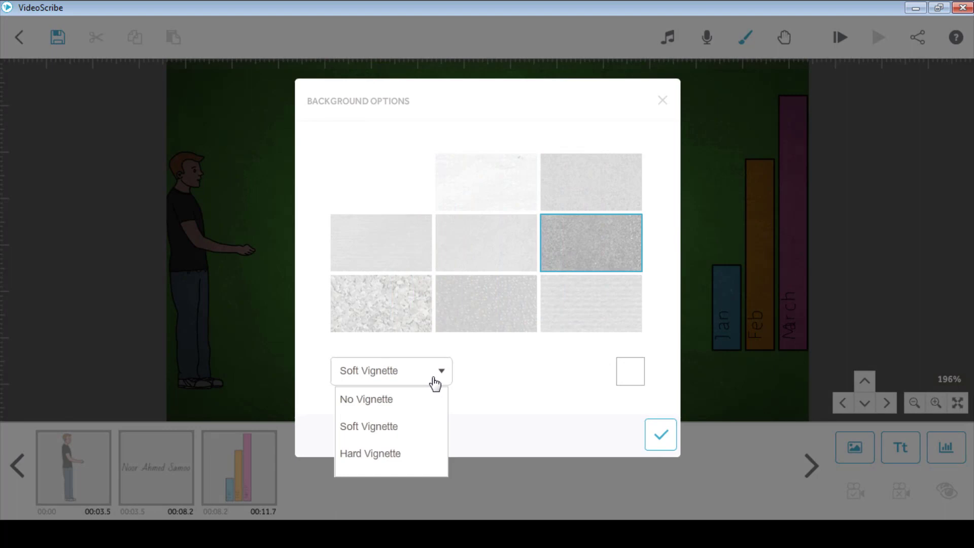
{"action": "left_click", "coordinate": [408, 397]}
{"action": "left_click", "coordinate": [659, 434]}
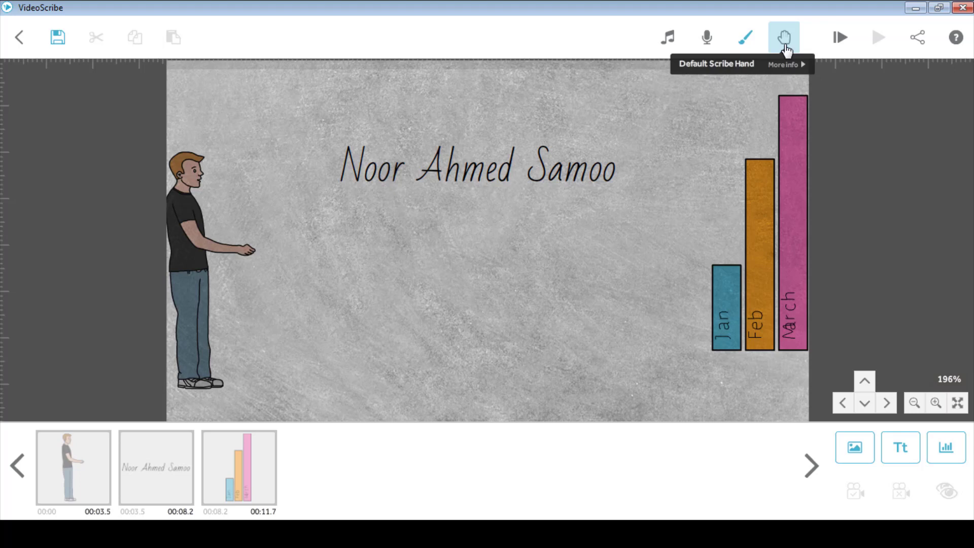
{"action": "left_click", "coordinate": [785, 45]}
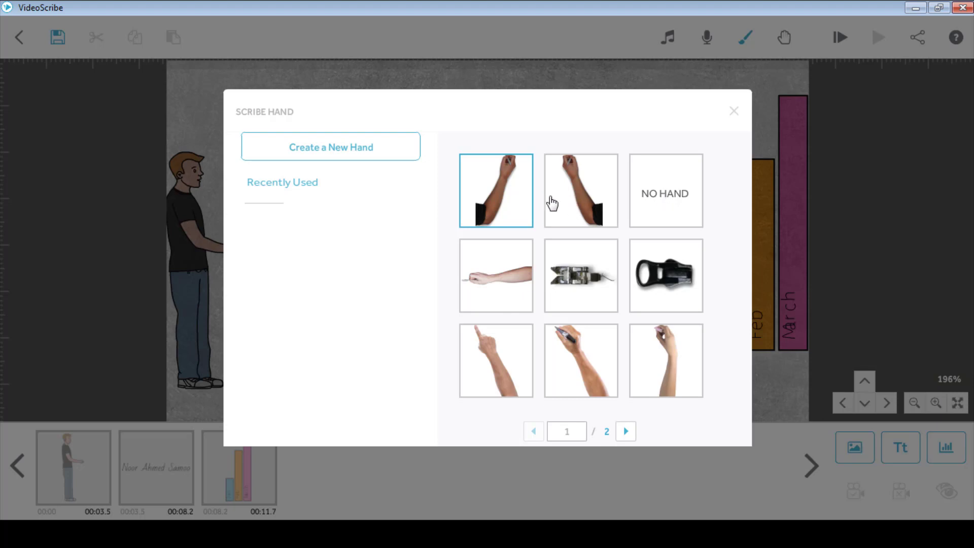
{"action": "left_click", "coordinate": [735, 110]}
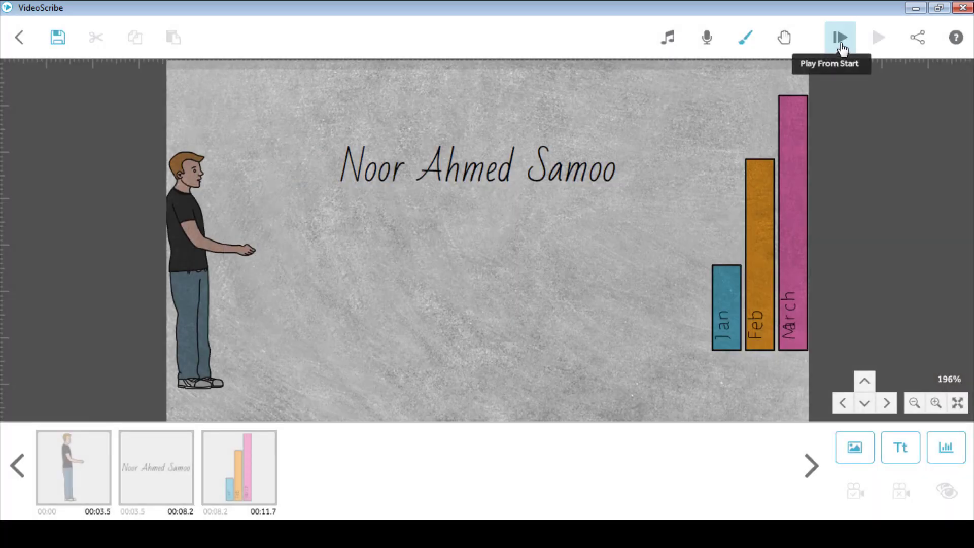
{"action": "left_click", "coordinate": [840, 46]}
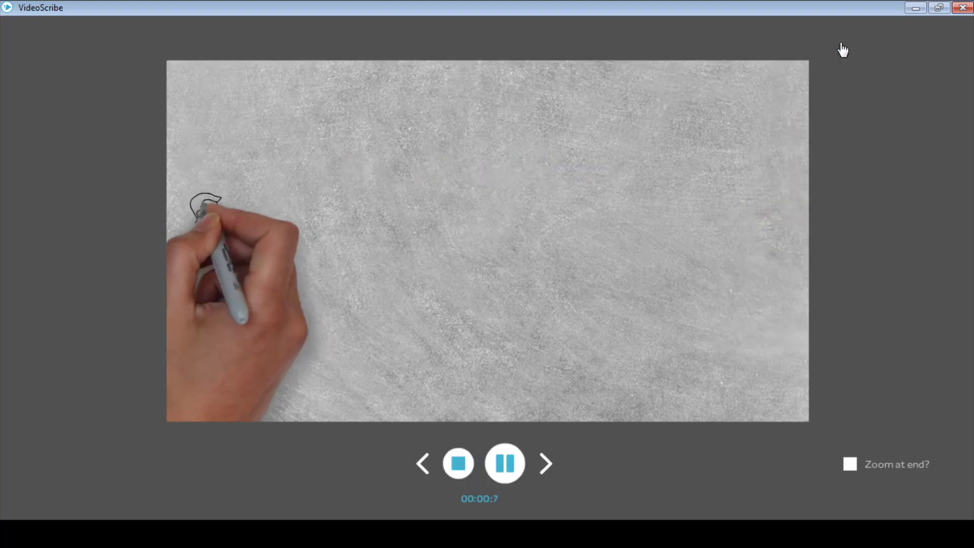
{"action": "left_click", "coordinate": [459, 471]}
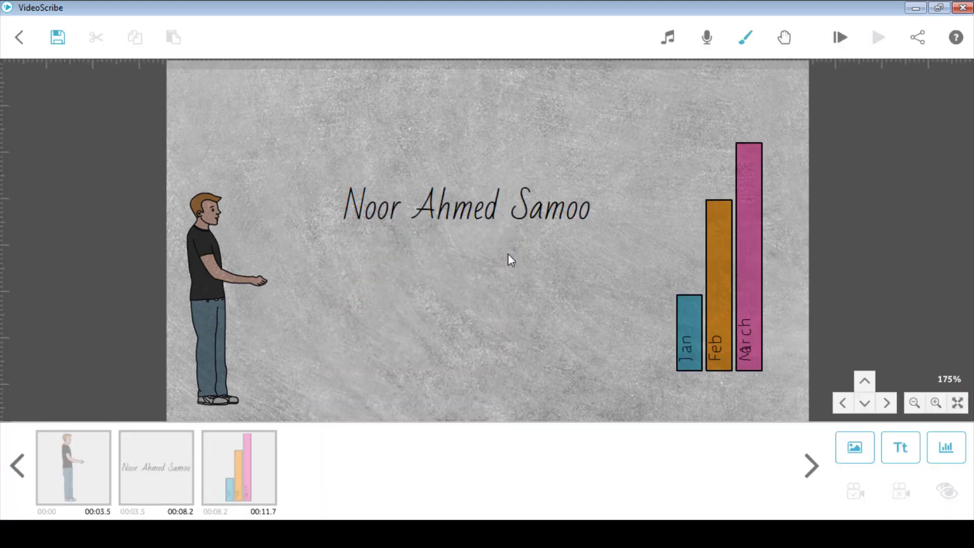
{"action": "left_click", "coordinate": [488, 222]}
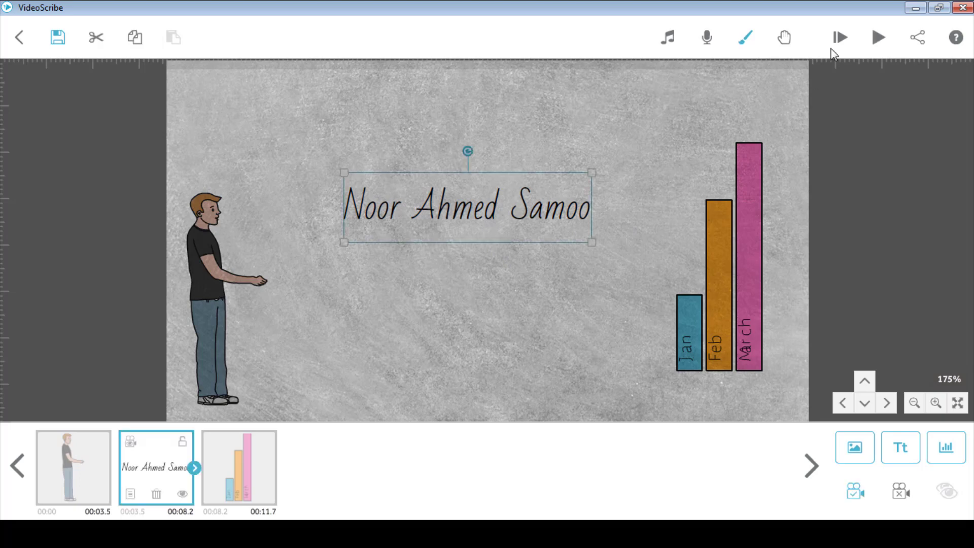
{"action": "left_click", "coordinate": [878, 39]}
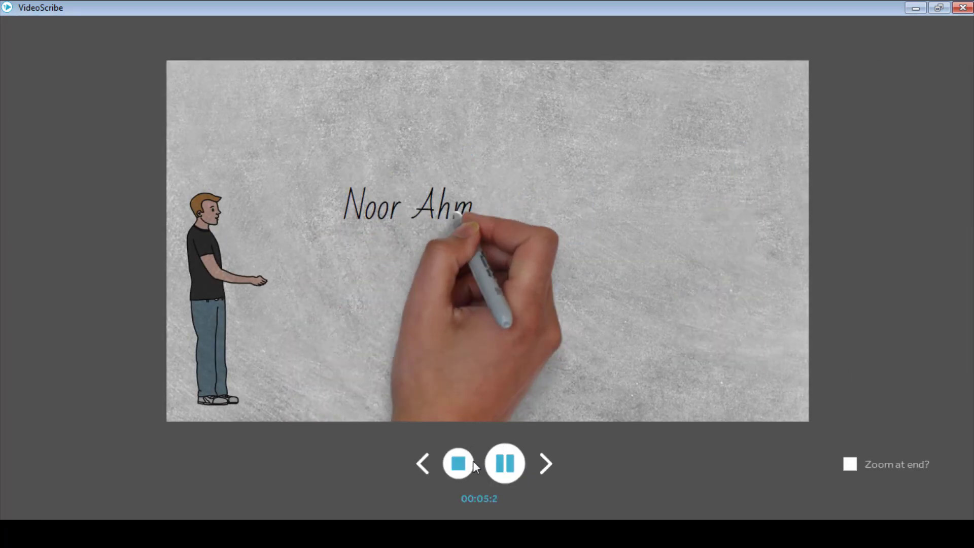
{"action": "left_click", "coordinate": [458, 463]}
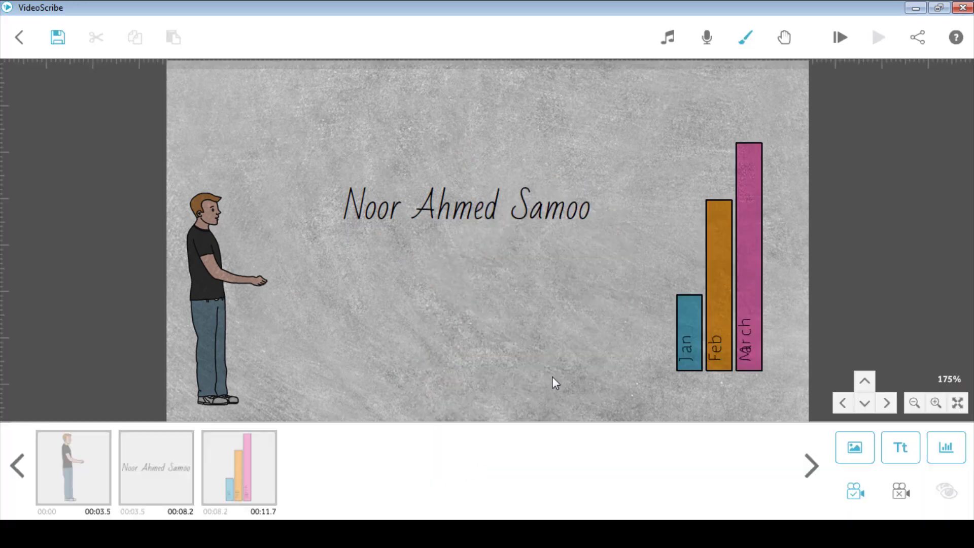
In the share options, add the transparent screen logo PNG, then remove it from the preview
{"action": "left_click", "coordinate": [917, 44]}
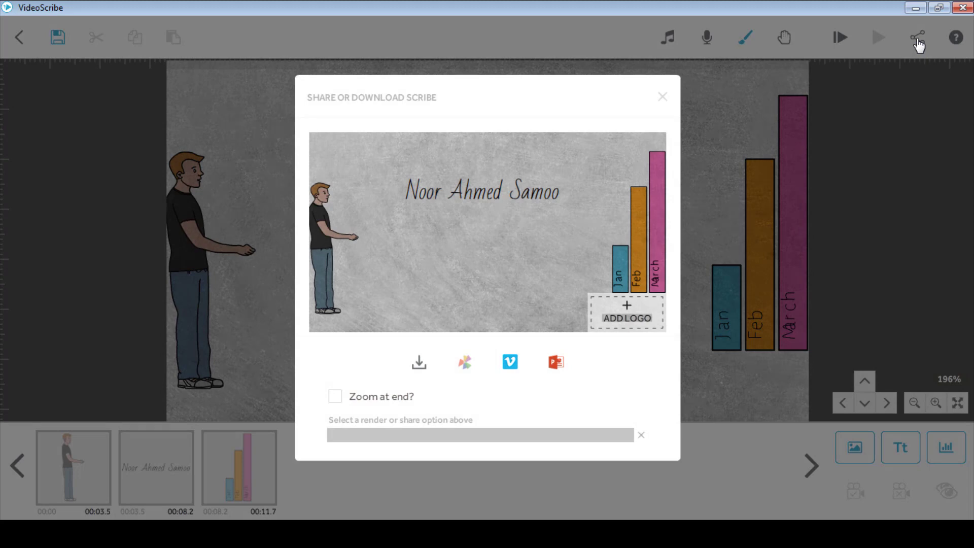
{"action": "left_click", "coordinate": [629, 321]}
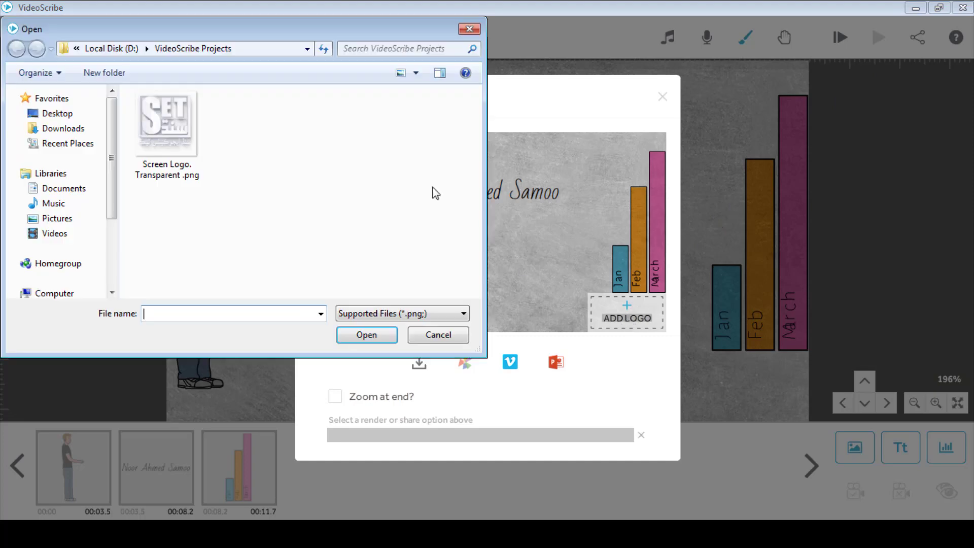
{"action": "left_click", "coordinate": [169, 143]}
{"action": "left_click", "coordinate": [367, 335]}
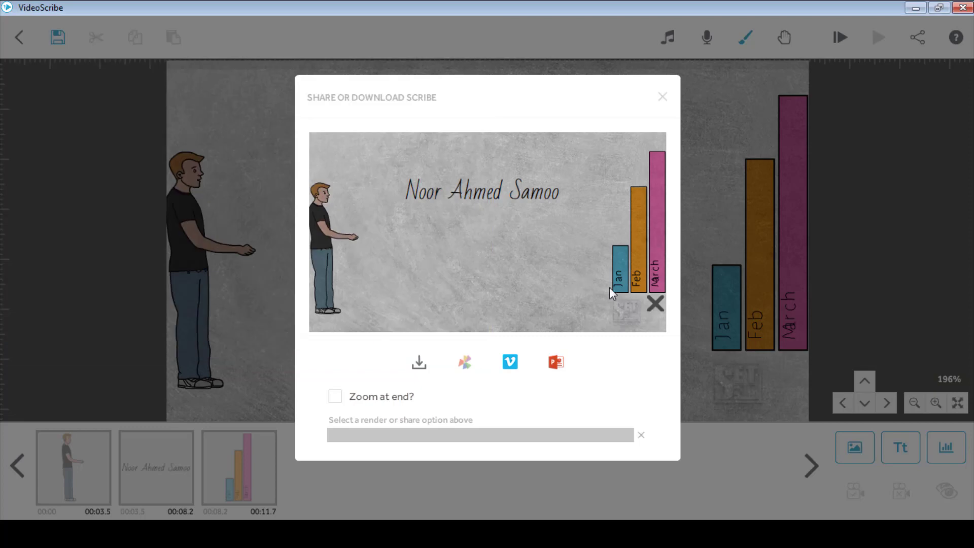
{"action": "left_click", "coordinate": [654, 304]}
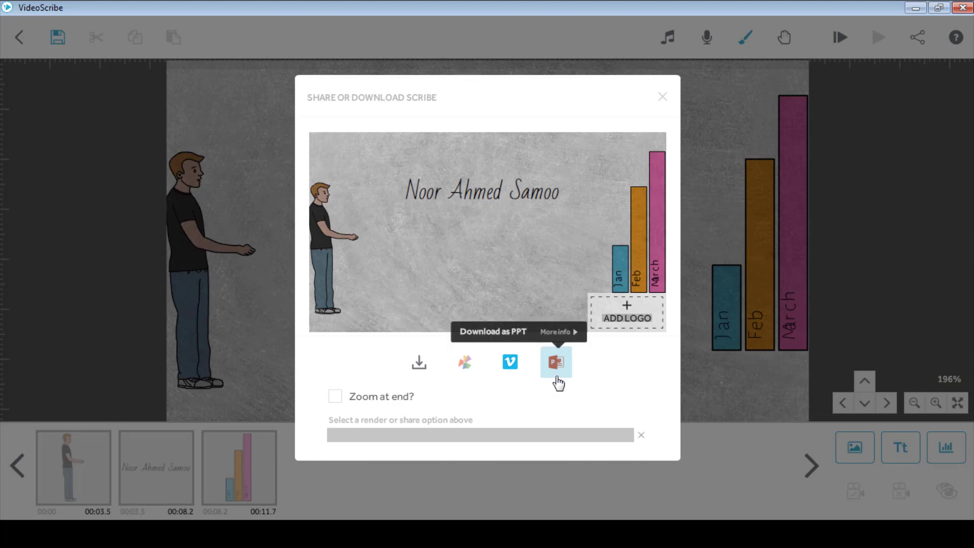
Set up a video download in AVI format at 720 (Standard HD) size
{"action": "left_click", "coordinate": [416, 375]}
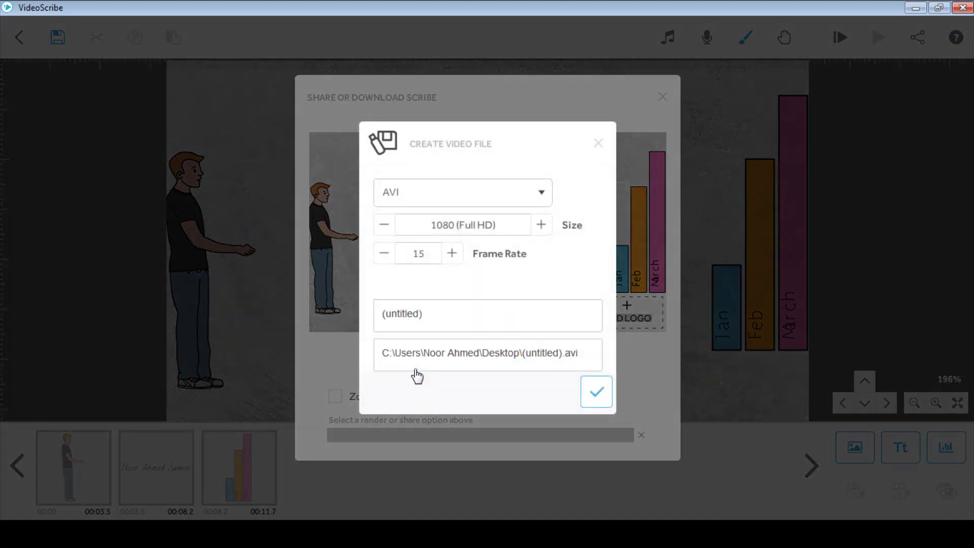
{"action": "left_click", "coordinate": [474, 195]}
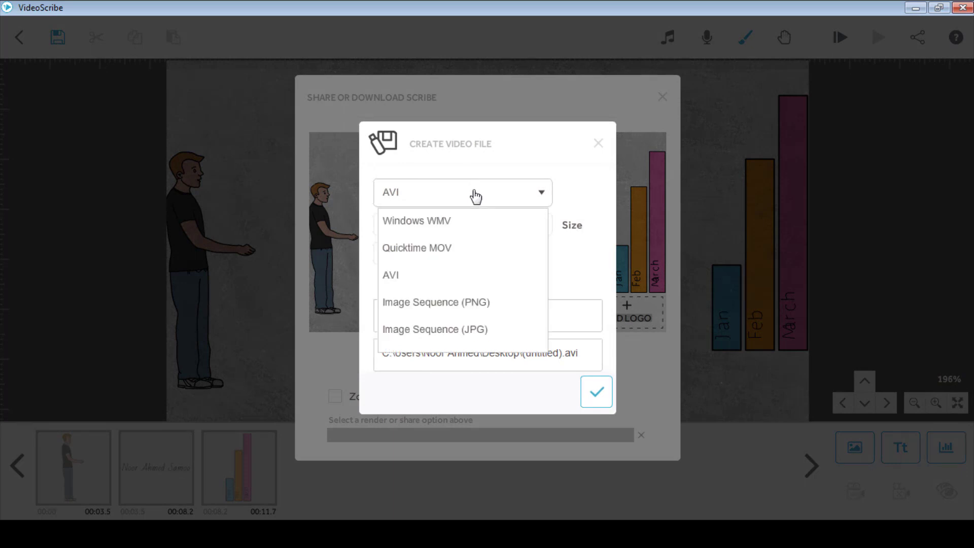
{"action": "left_click", "coordinate": [406, 283]}
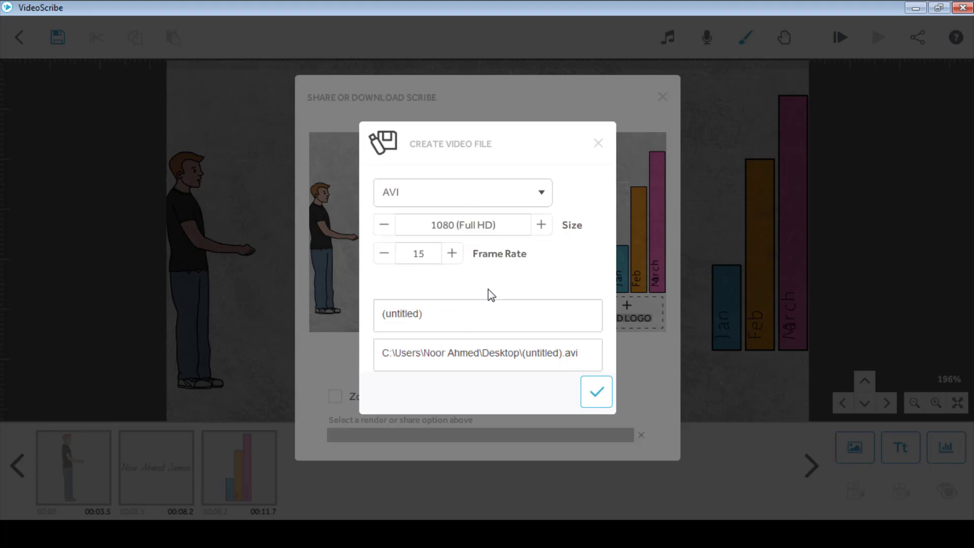
{"action": "left_click", "coordinate": [547, 231]}
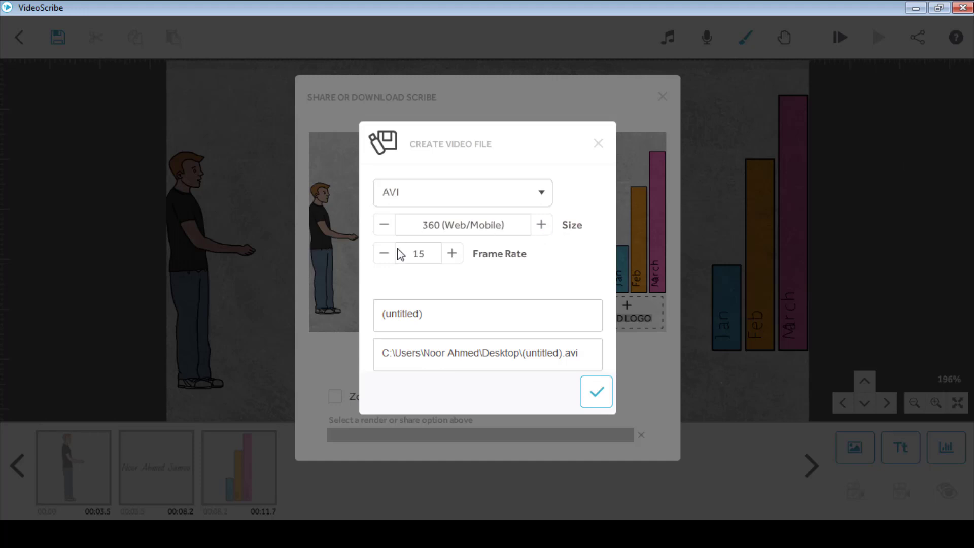
{"action": "left_click", "coordinate": [386, 228]}
{"action": "left_click", "coordinate": [387, 228]}
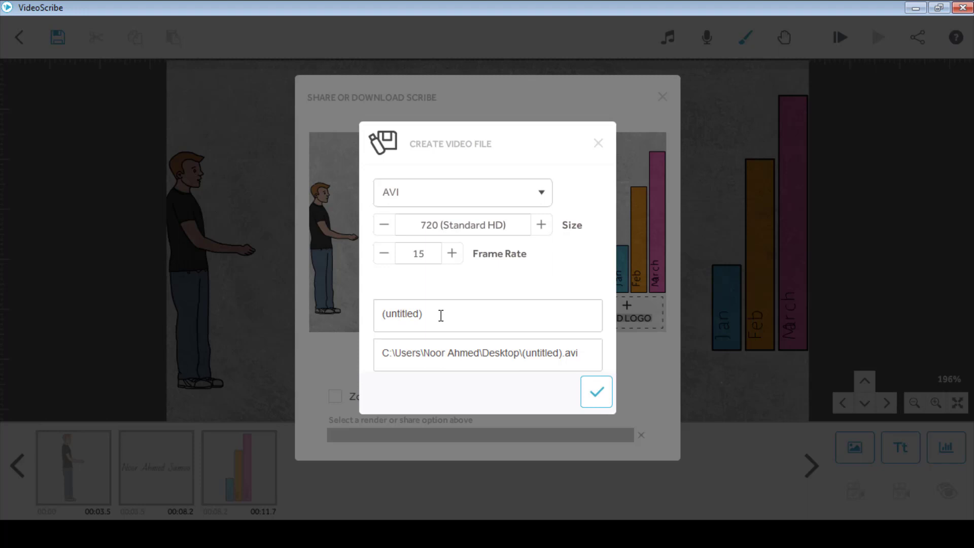
Replace the (untitled) file name with the author's first name
{"action": "key", "text": "BackSpace"}
{"action": "key", "text": "BackSpace"}
{"action": "key", "text": "BackSpace"}
{"action": "key", "text": "BackSpace"}
{"action": "key", "text": "BackSpace"}
{"action": "key", "text": "BackSpace"}
{"action": "key", "text": "BackSpace"}
{"action": "key", "text": "BackSpace"}
{"action": "key", "text": "BackSpace"}
{"action": "key", "text": "BackSpace"}
{"action": "type", "text": "Nama"}
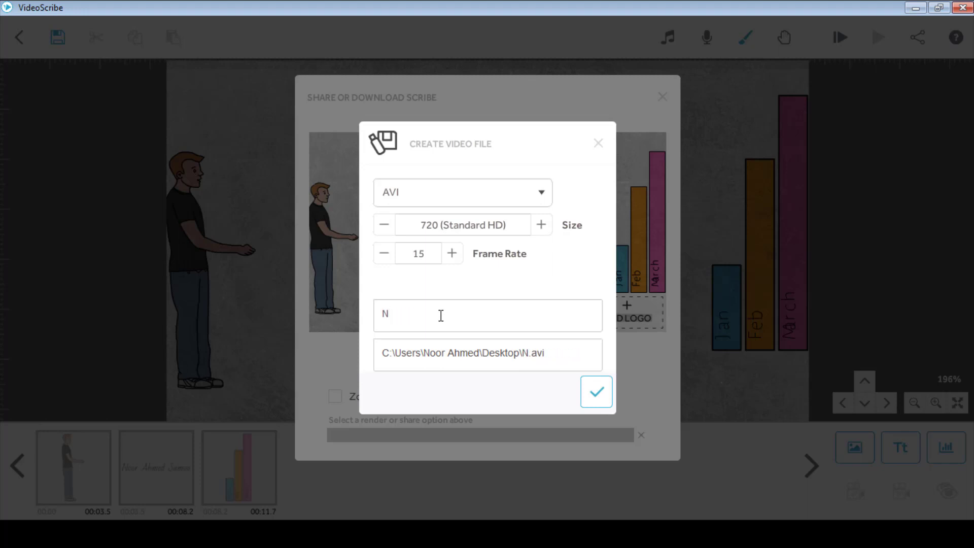
{"action": "key", "text": "BackSpace"}
{"action": "key", "text": "BackSpace"}
{"action": "key", "text": "BackSpace"}
{"action": "type", "text": "oor"}
Start rendering the video, then stop it and confirm Cancel render
{"action": "left_click", "coordinate": [588, 404]}
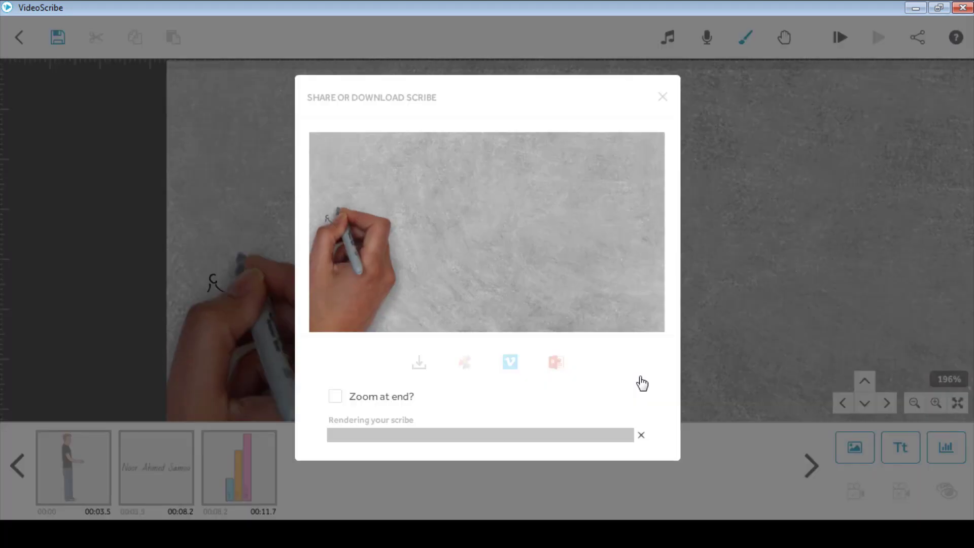
{"action": "left_click", "coordinate": [662, 96]}
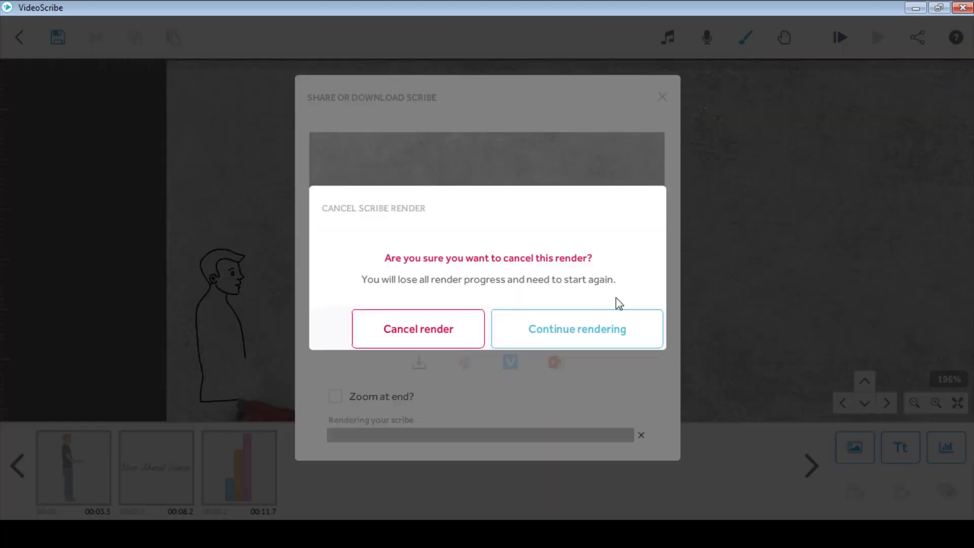
{"action": "left_click", "coordinate": [449, 322]}
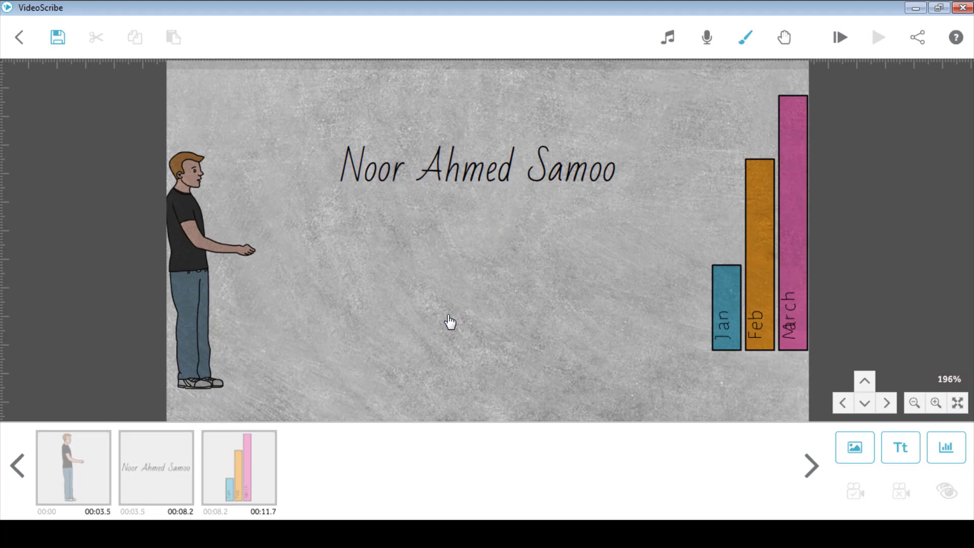